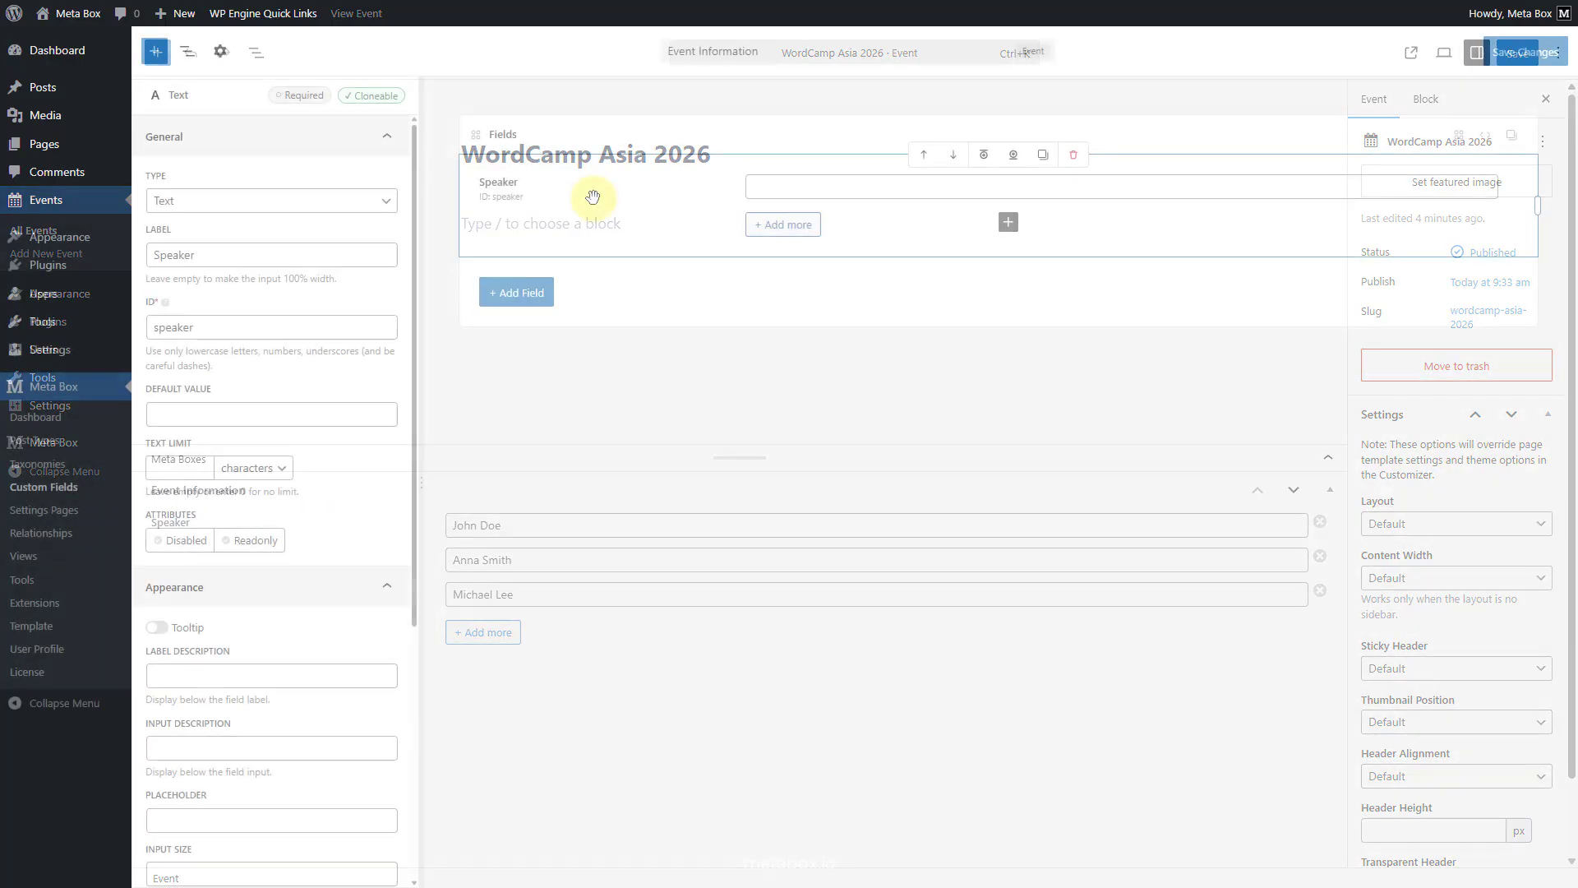
- Change the cloneable Speaker text field's type to Group
click(275, 202)
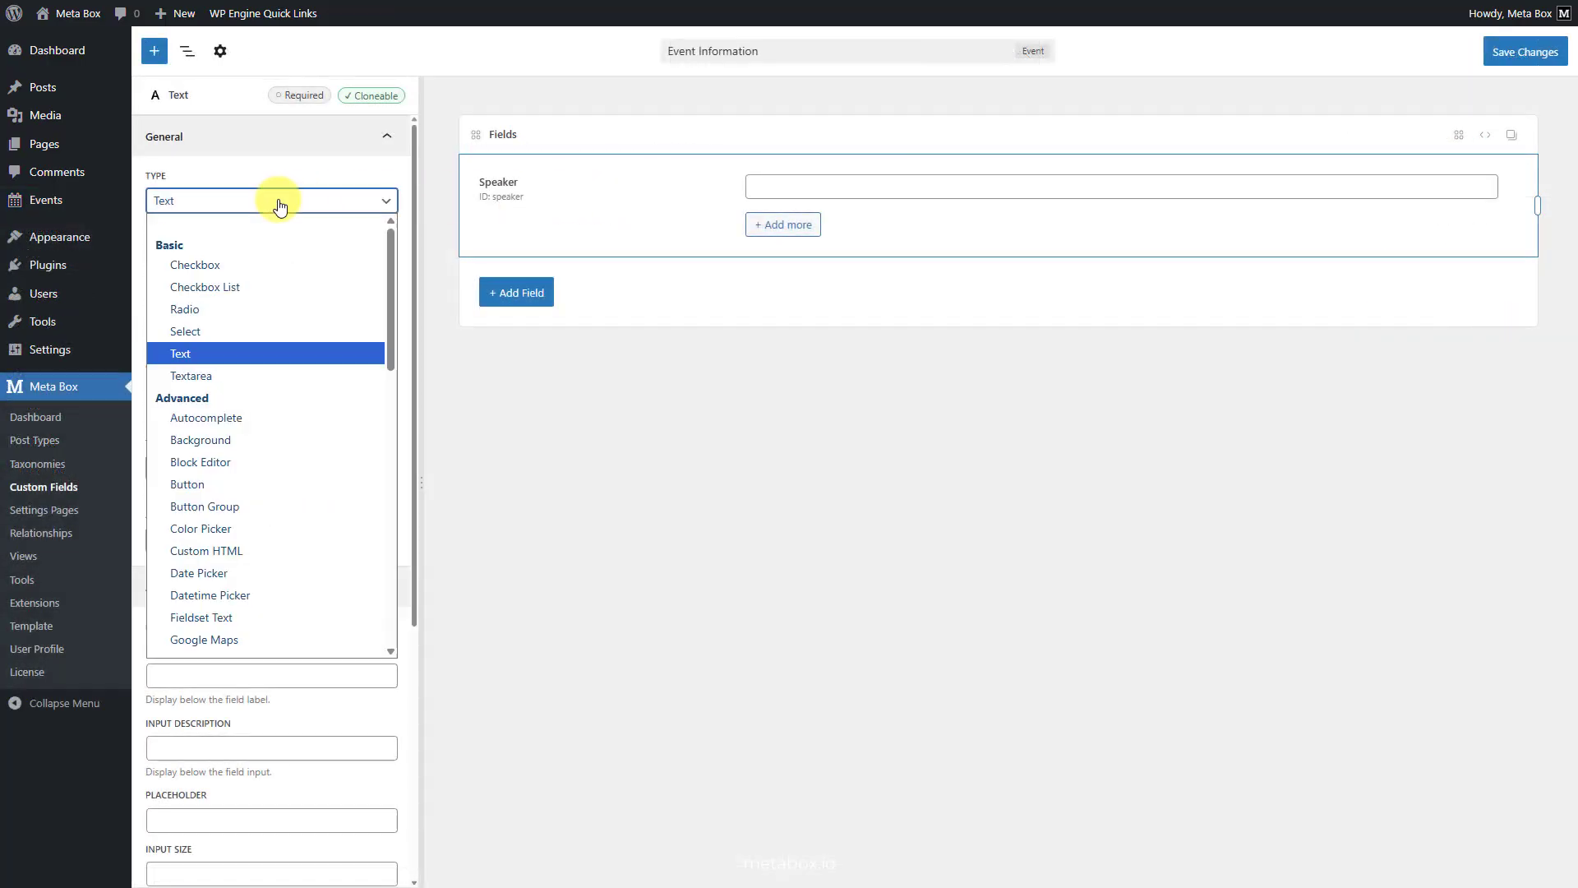
scroll(290, 392, down, 5)
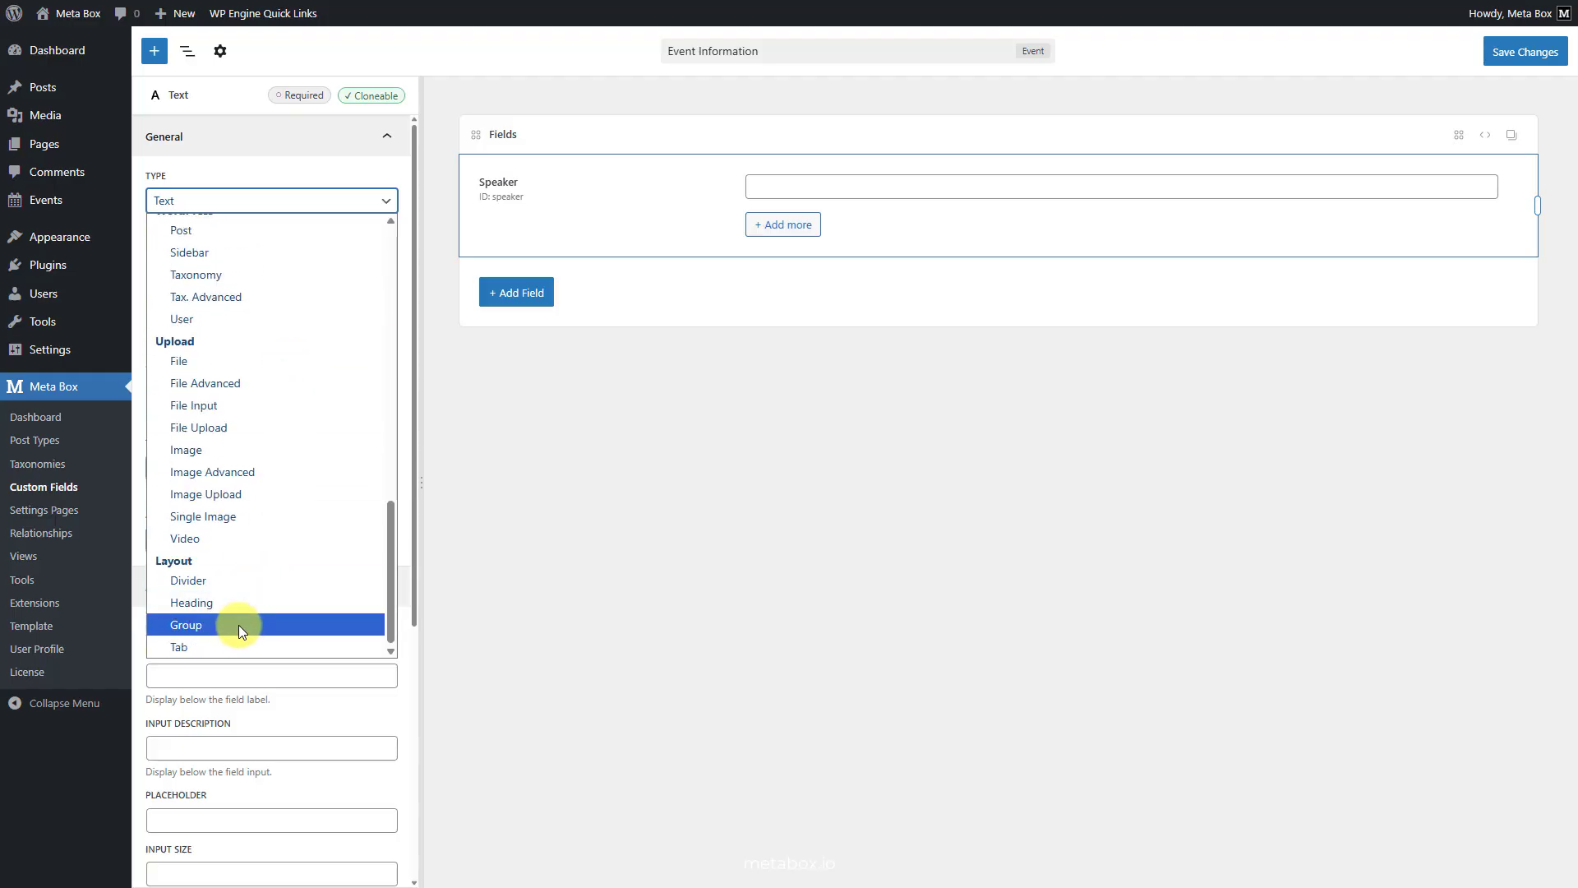
click(238, 624)
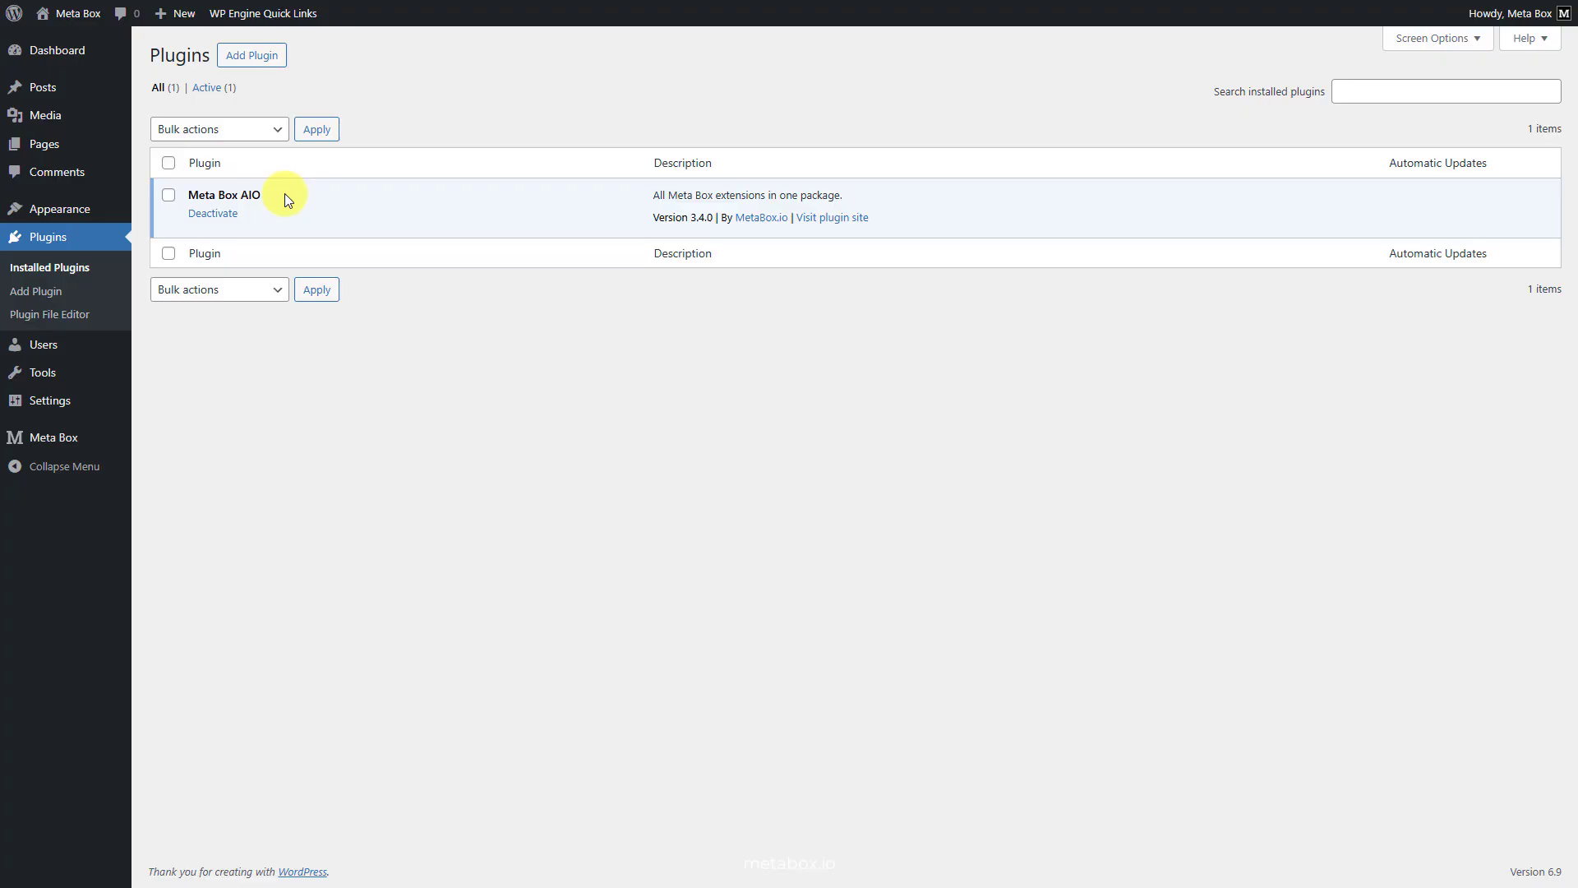
- Open the Meta Box extensions list and look through which extensions are enabled
mouse_move(107, 436)
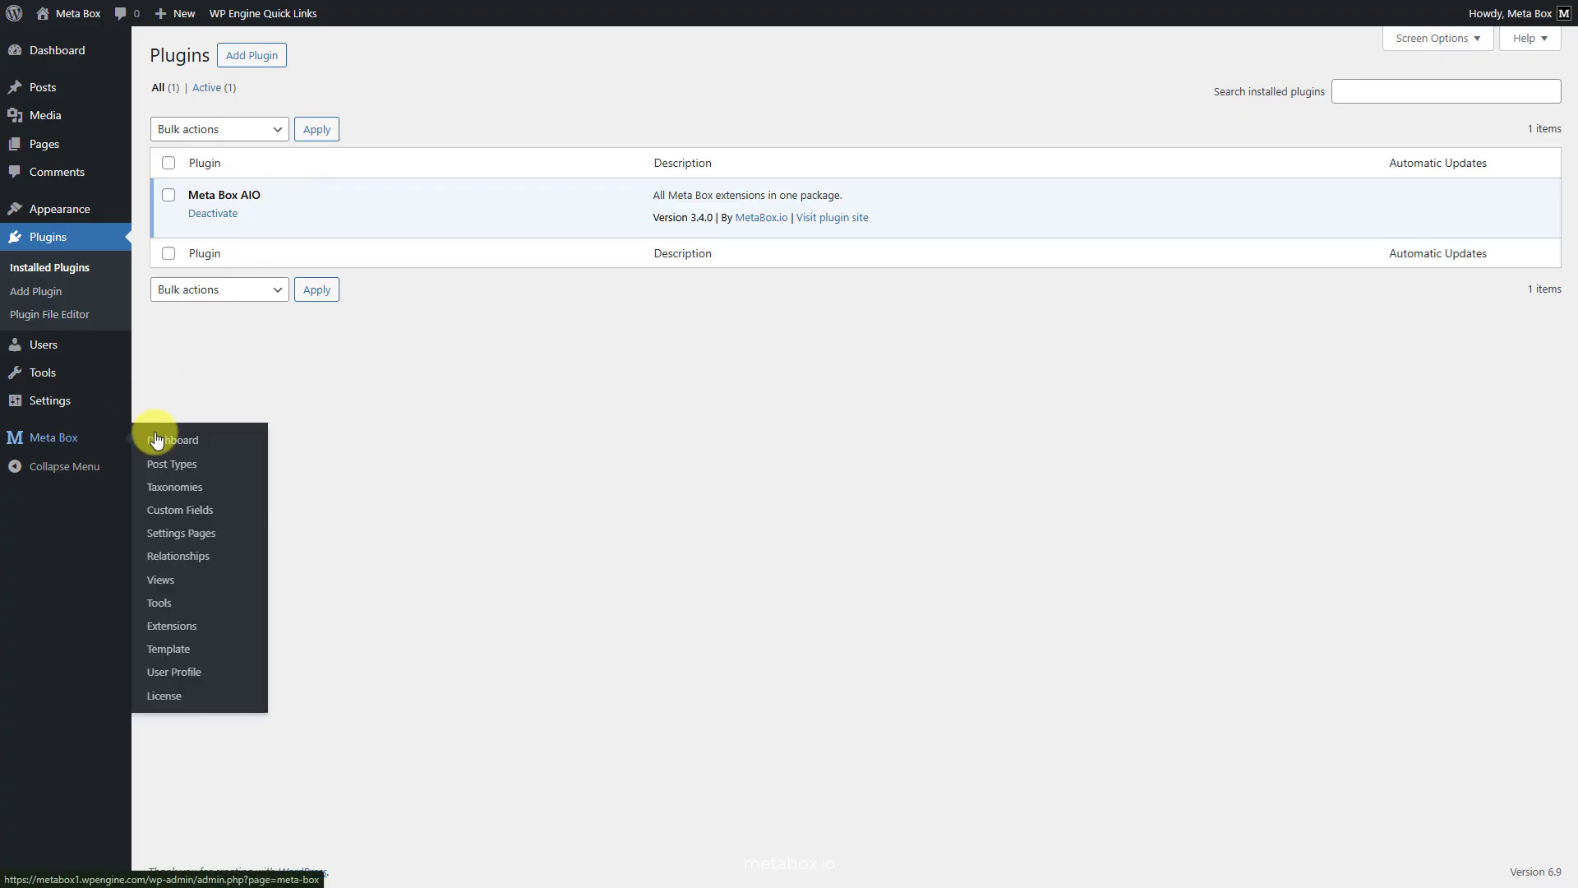
click(164, 630)
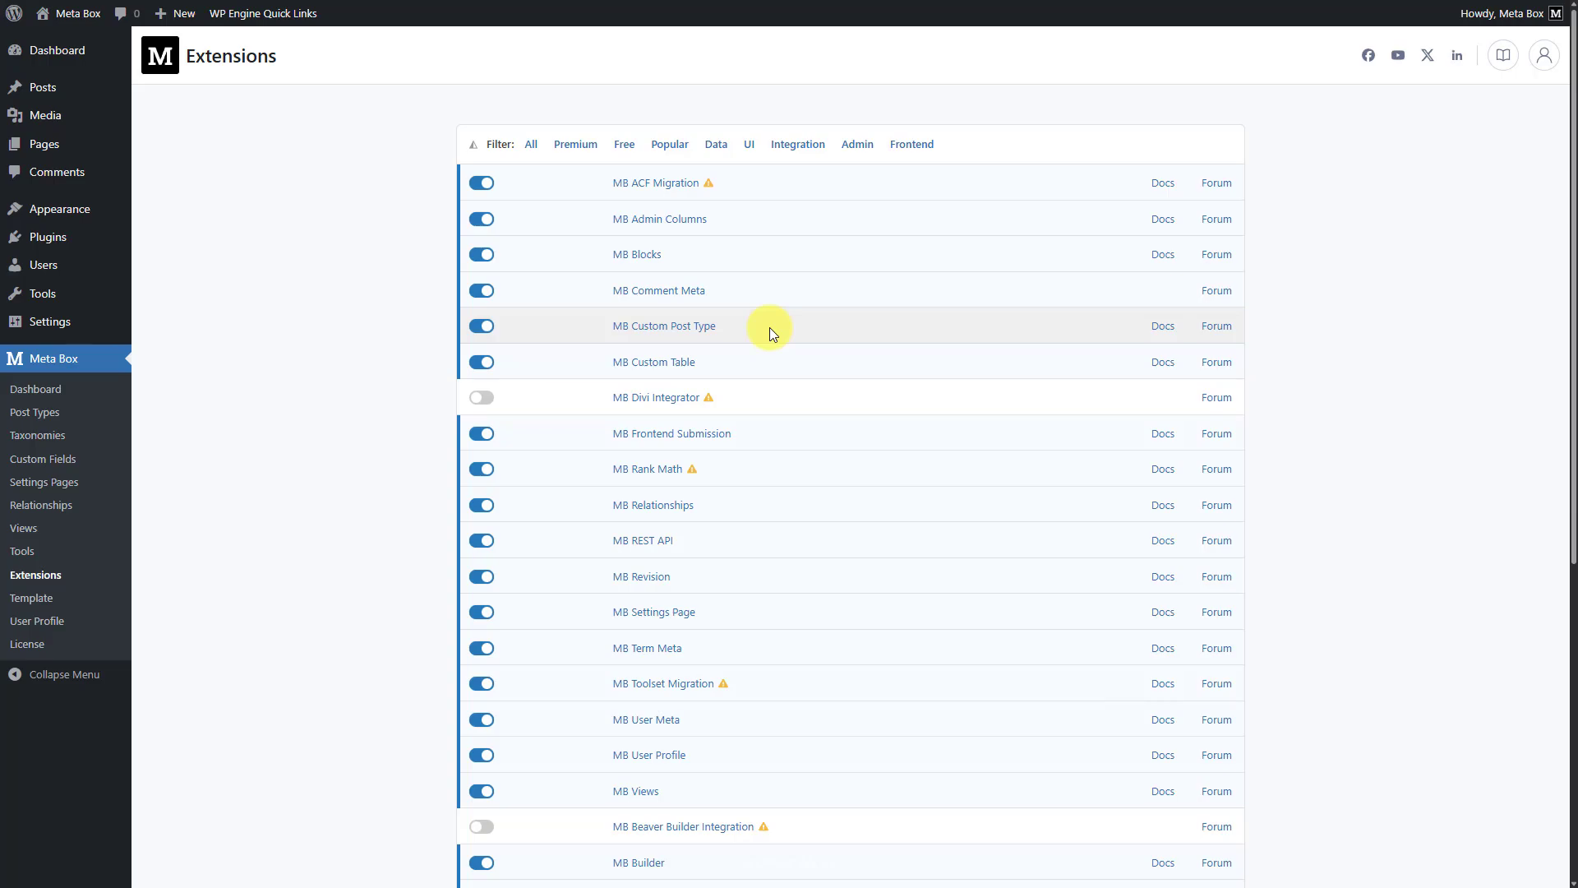
scroll(769, 327, down, 4)
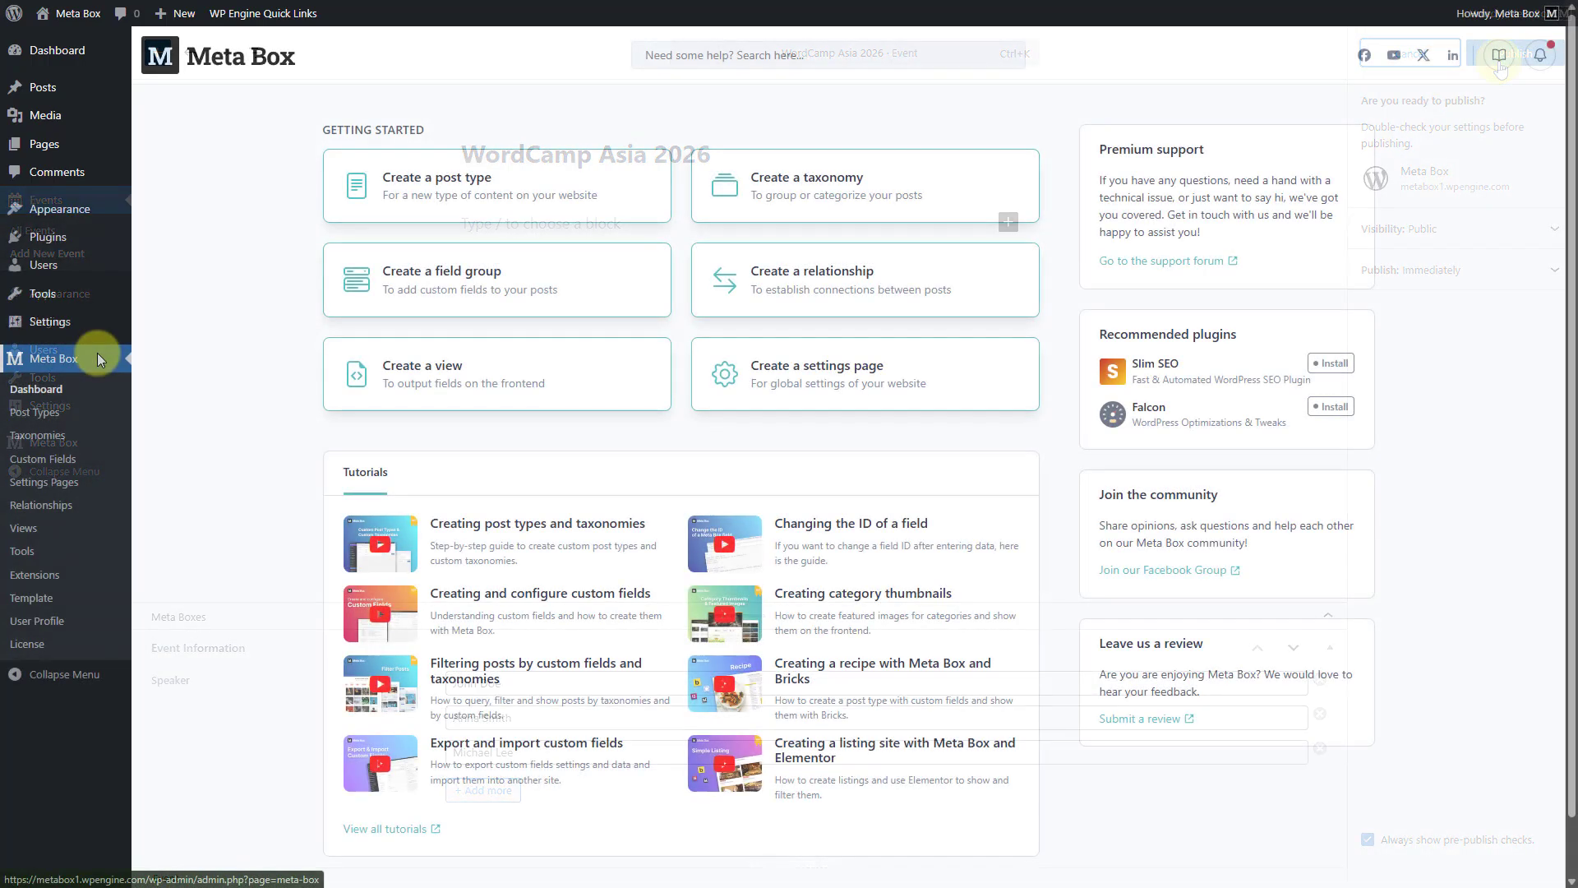
- Start a new Meta Box post type with the plural name Events and the singular name Event
click(36, 412)
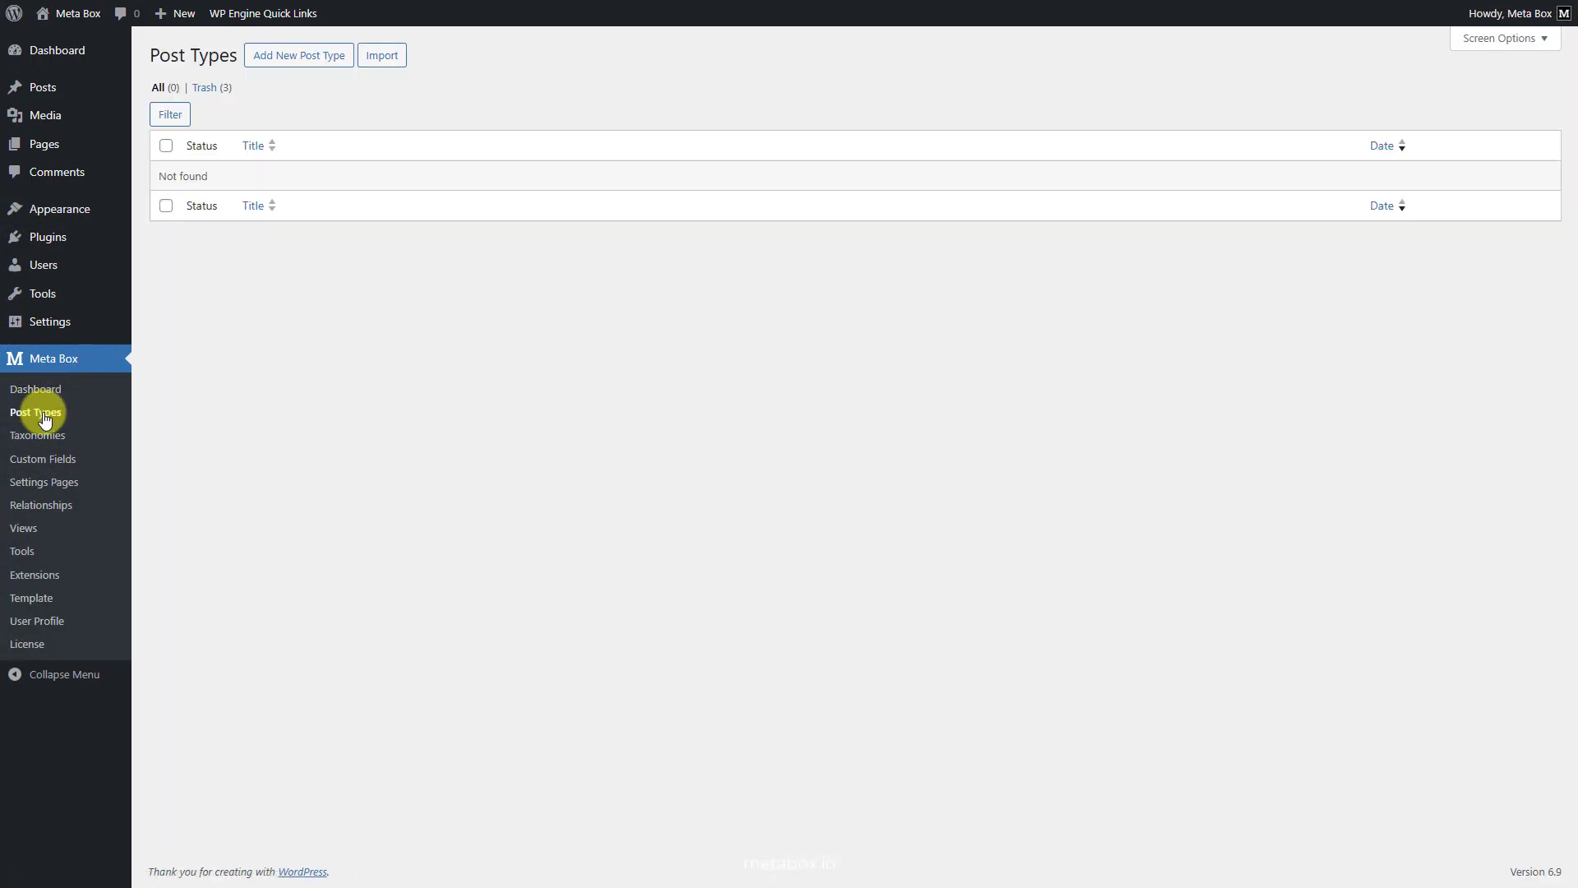
click(302, 55)
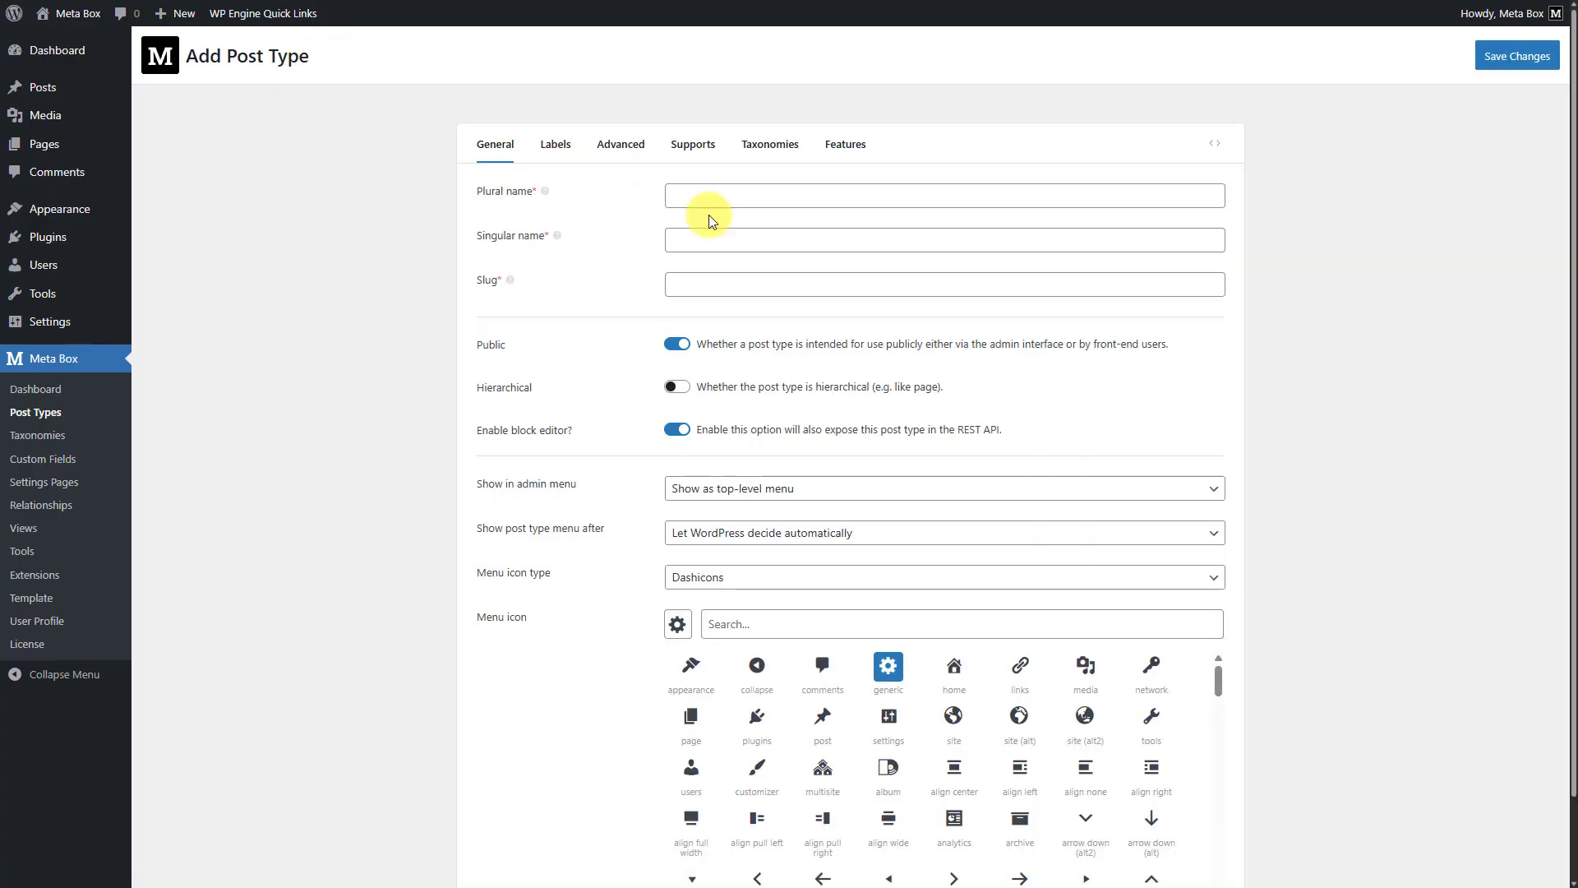
click(856, 197)
text(Events)
click(854, 240)
text(Event)
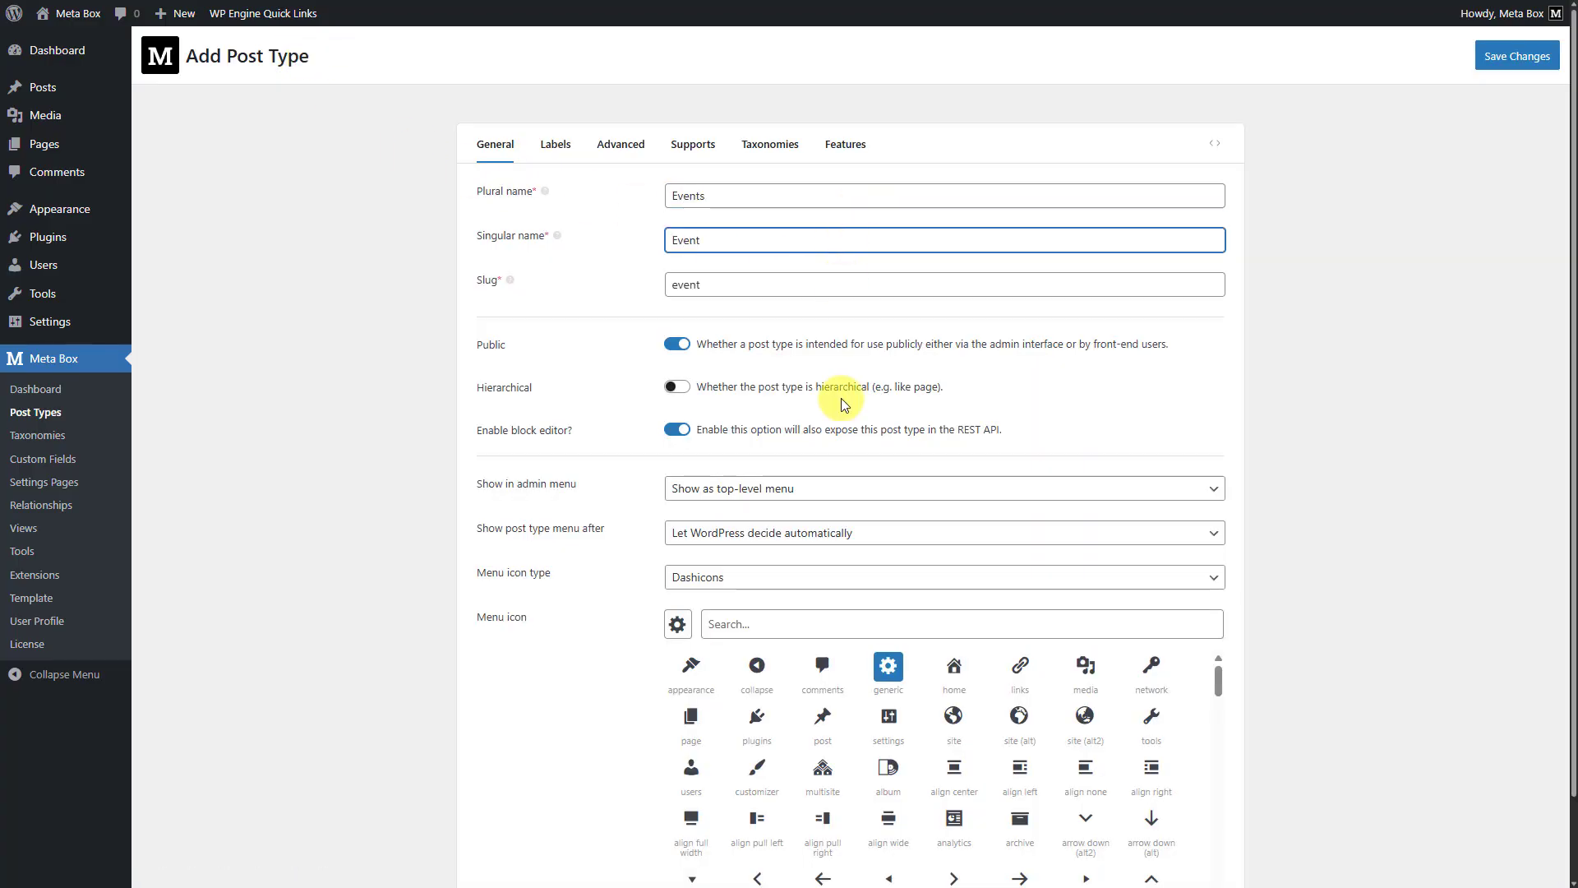
- Assign the calendar (alt) menu icon to the Events post type and save it
click(810, 624)
text(cale)
click(695, 668)
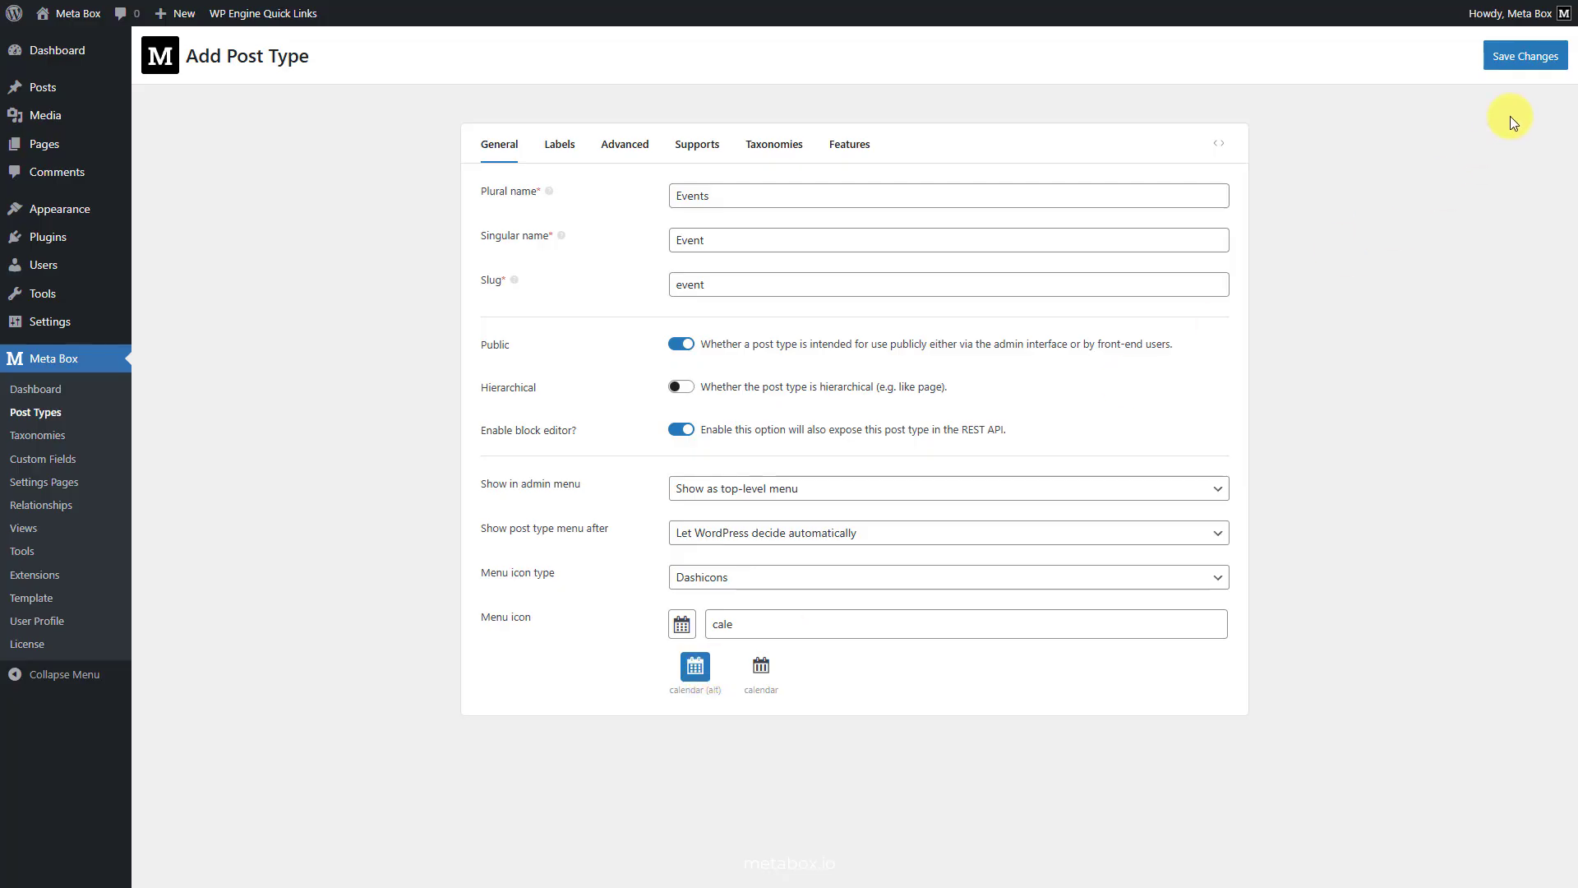
click(1534, 57)
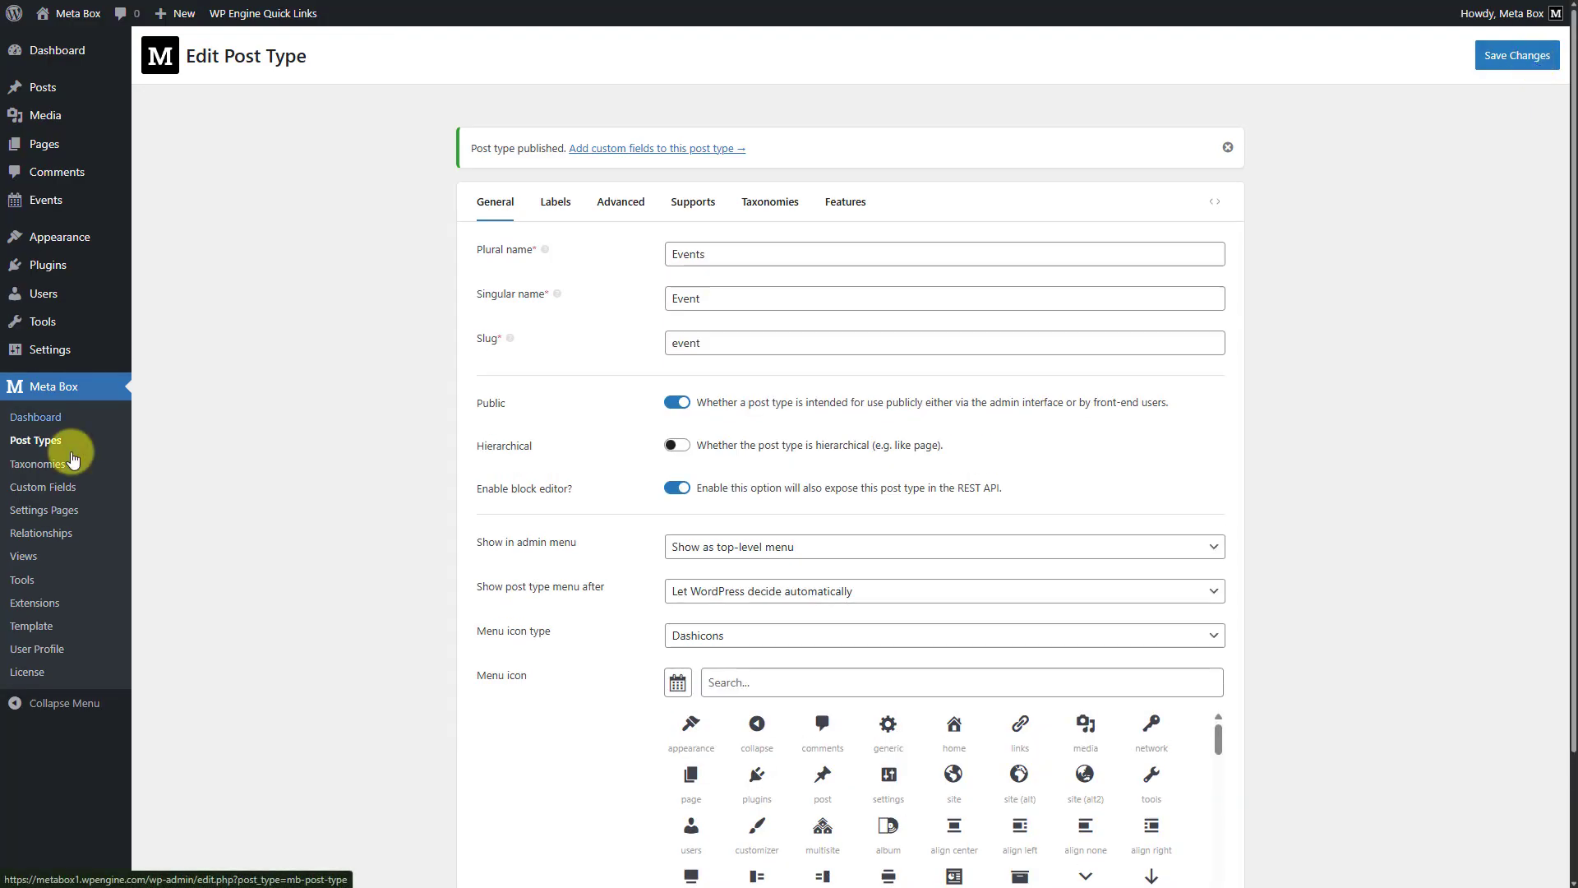
- Create a new custom field group titled "Event Information"
click(51, 491)
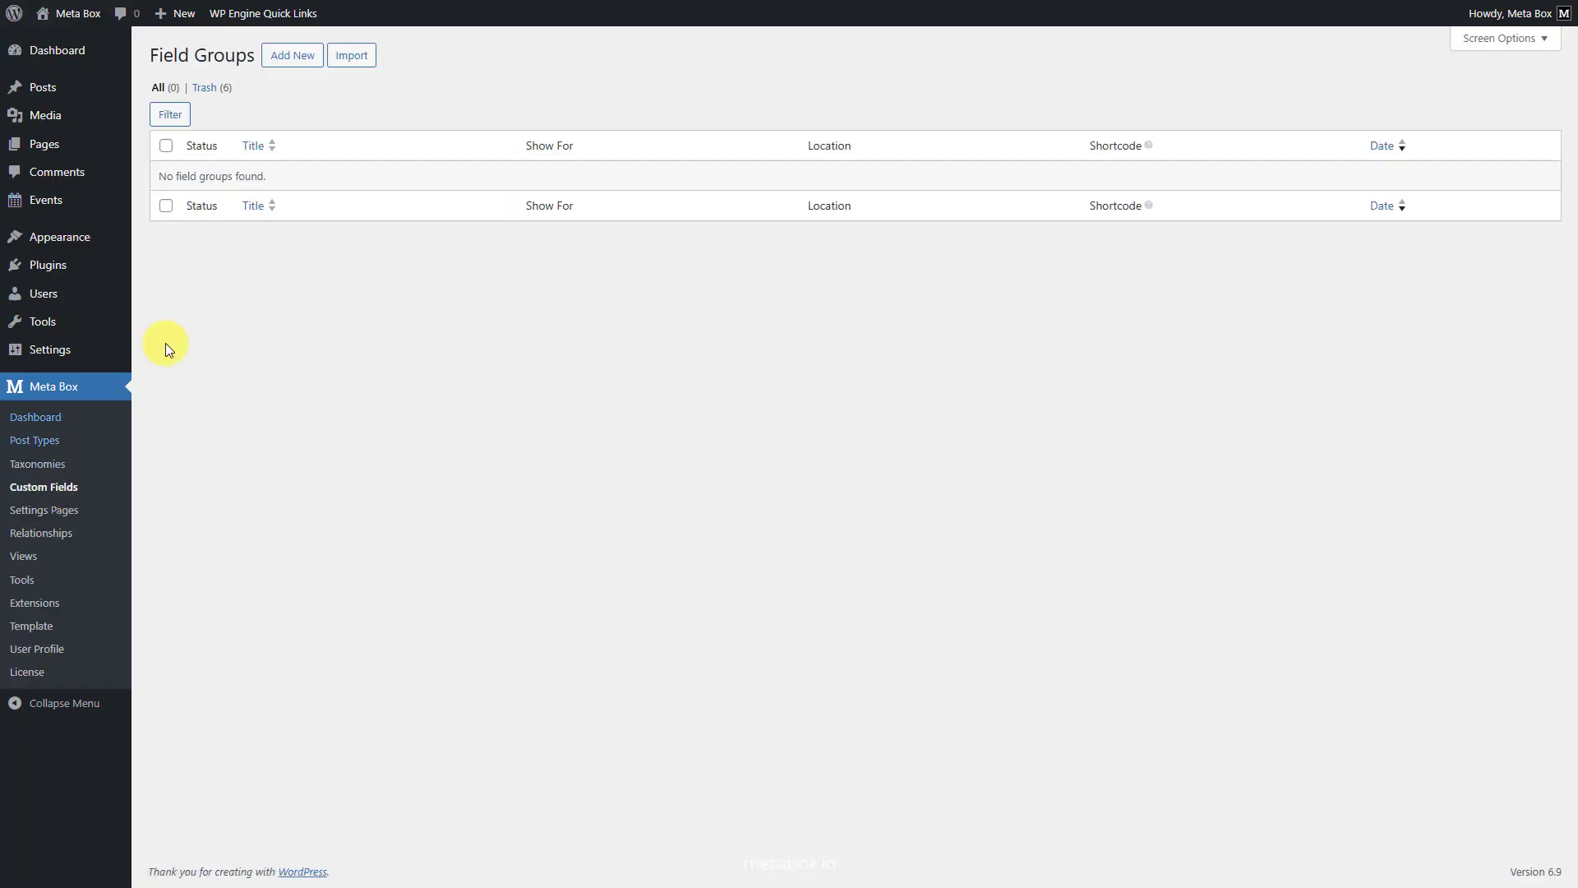
click(291, 59)
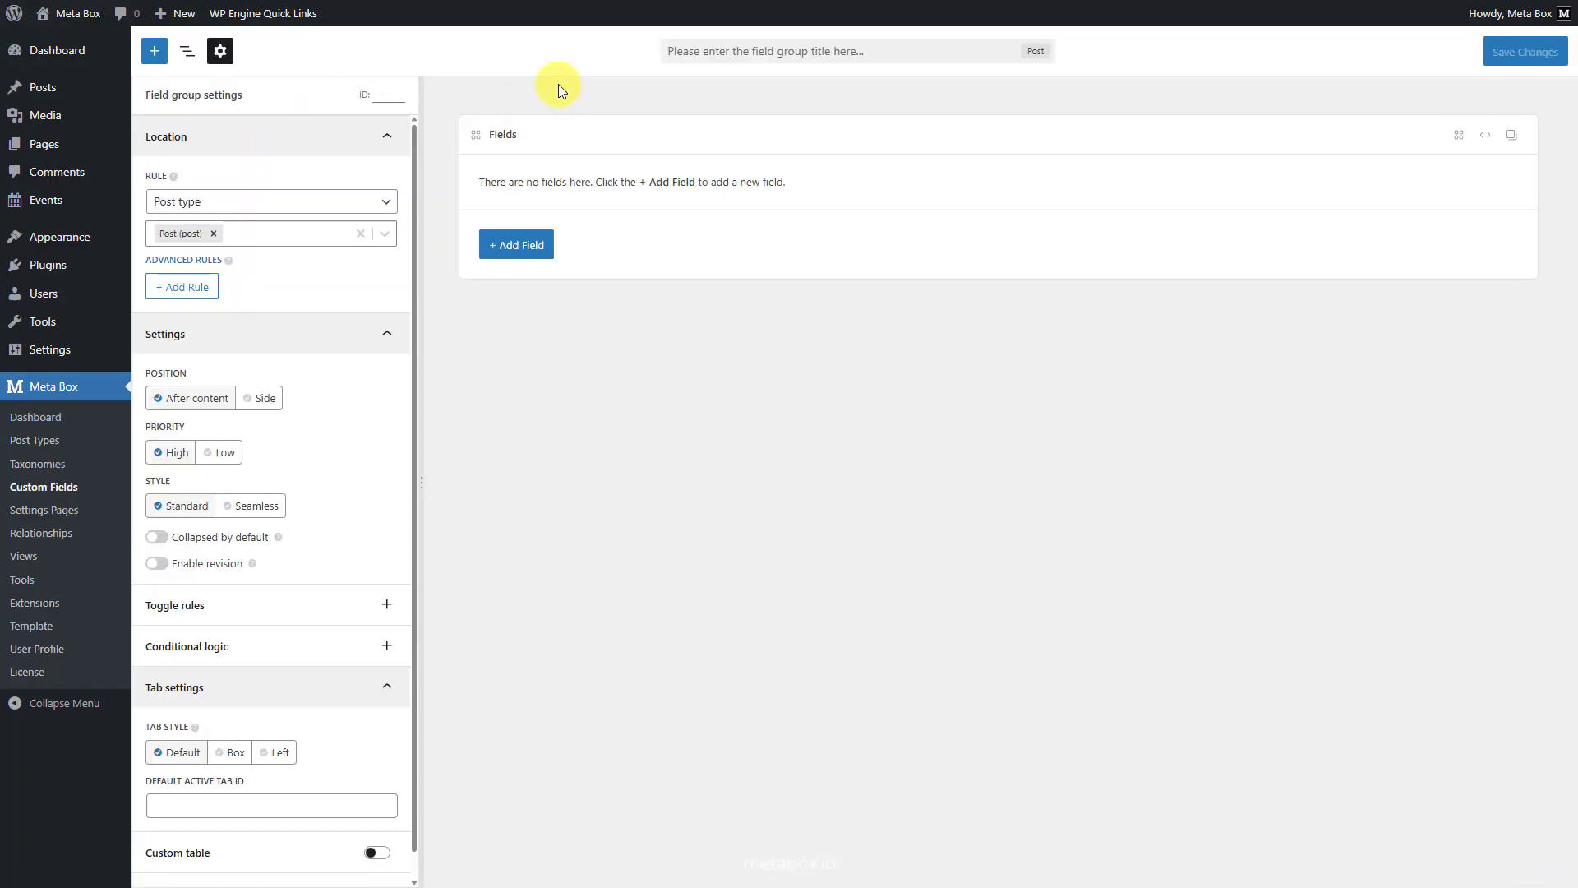
click(819, 52)
text(Event Information)
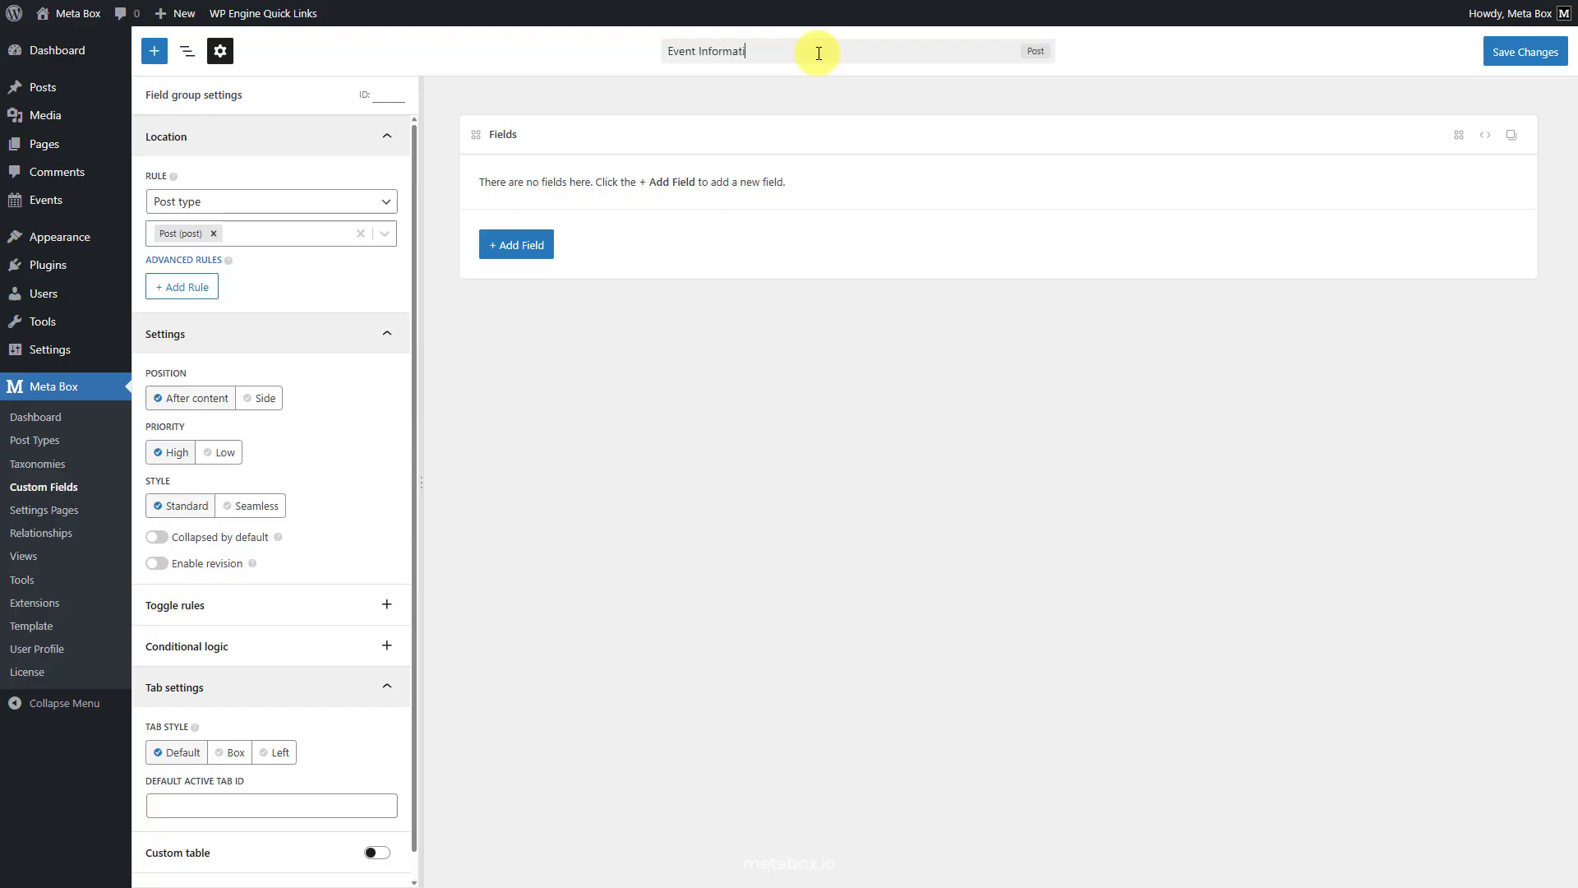
- Add a Text field labelled "Speaker" to the field group and make it cloneable
click(534, 243)
text(text)
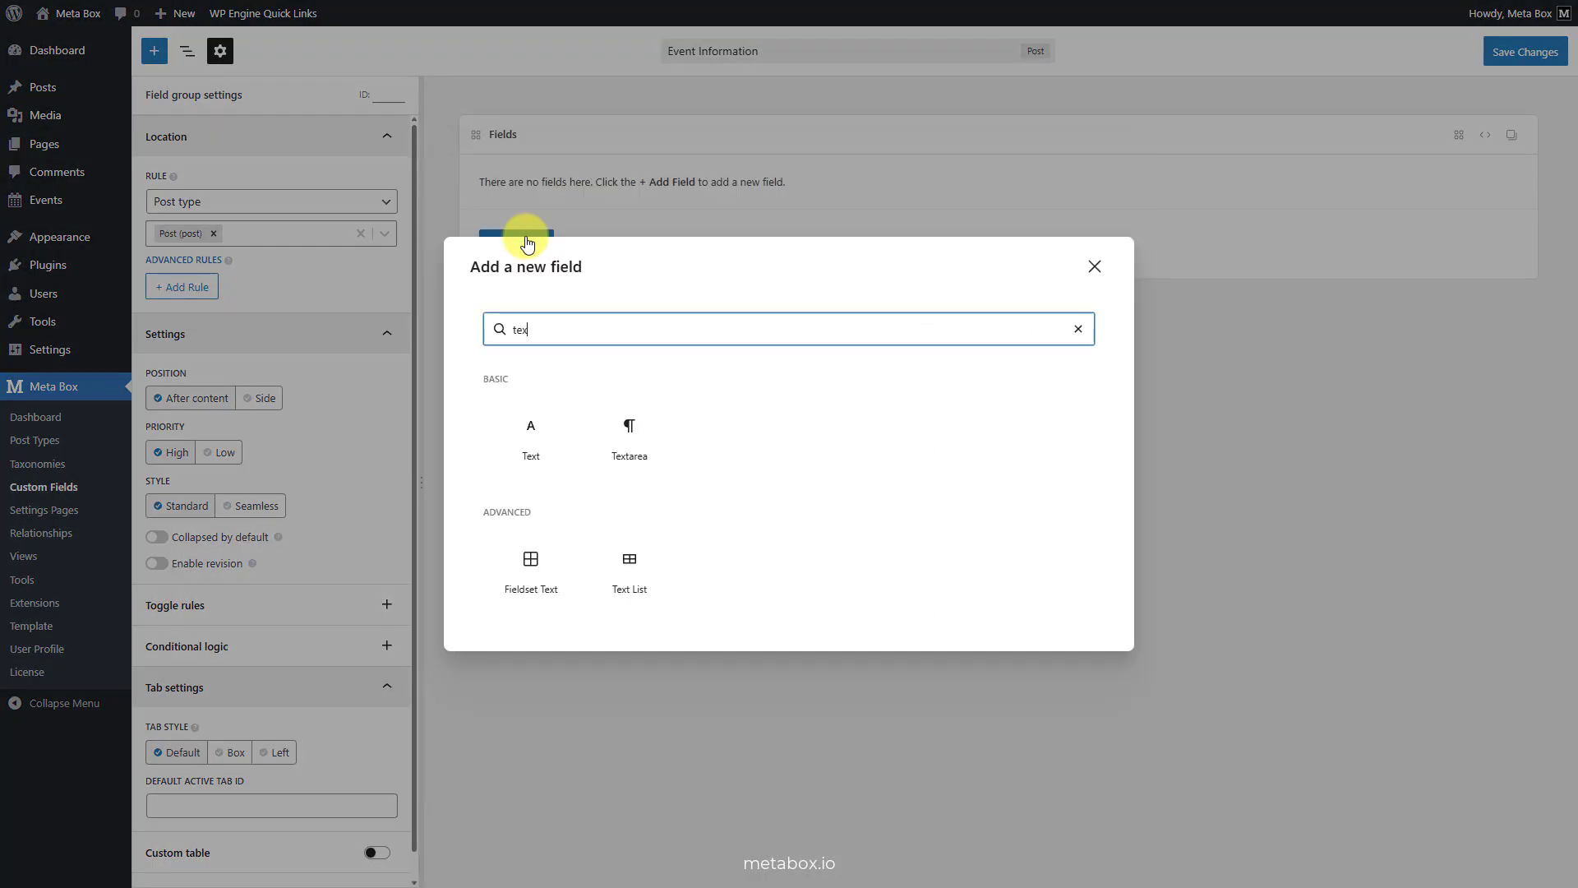
click(535, 430)
double_click(310, 254)
text(Speaker)
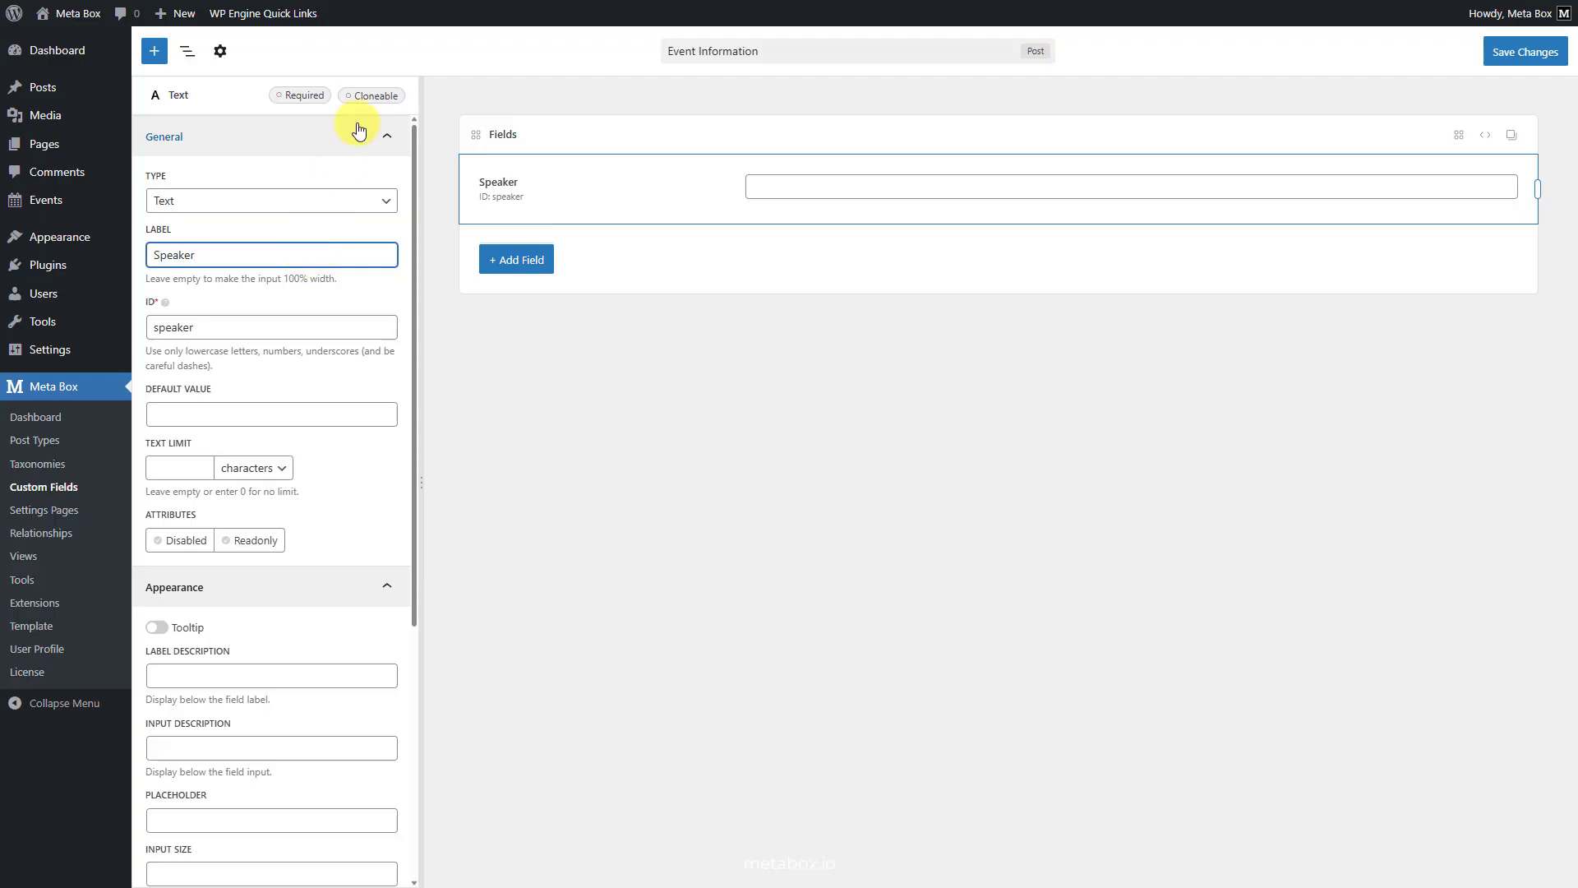
click(371, 95)
click(186, 135)
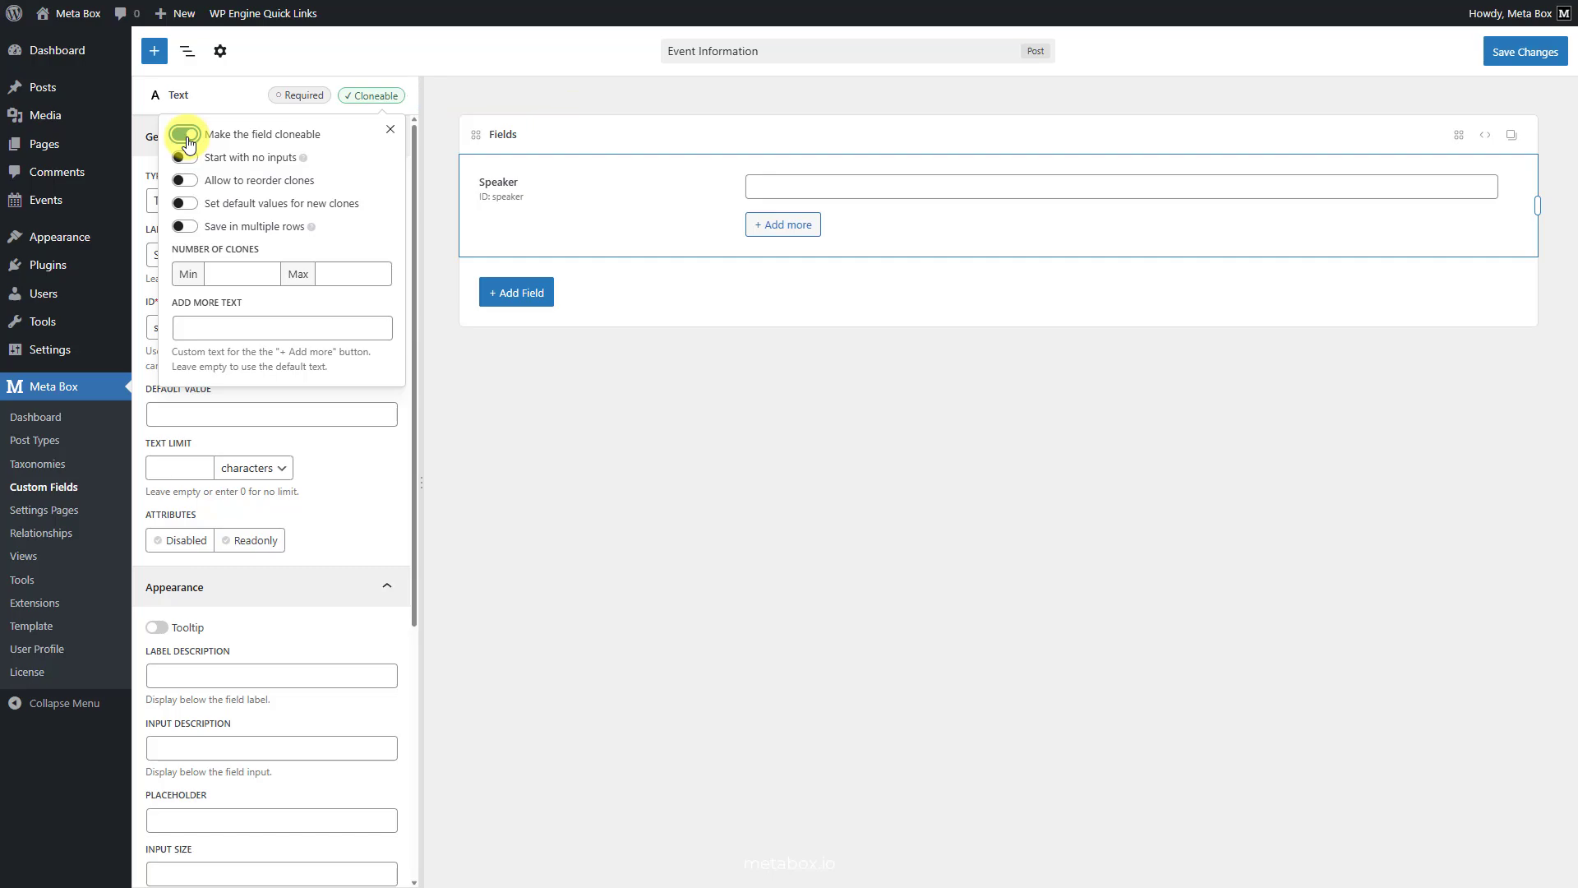
- Set the field group's location to the Event post type instead of Post and save the group
click(224, 60)
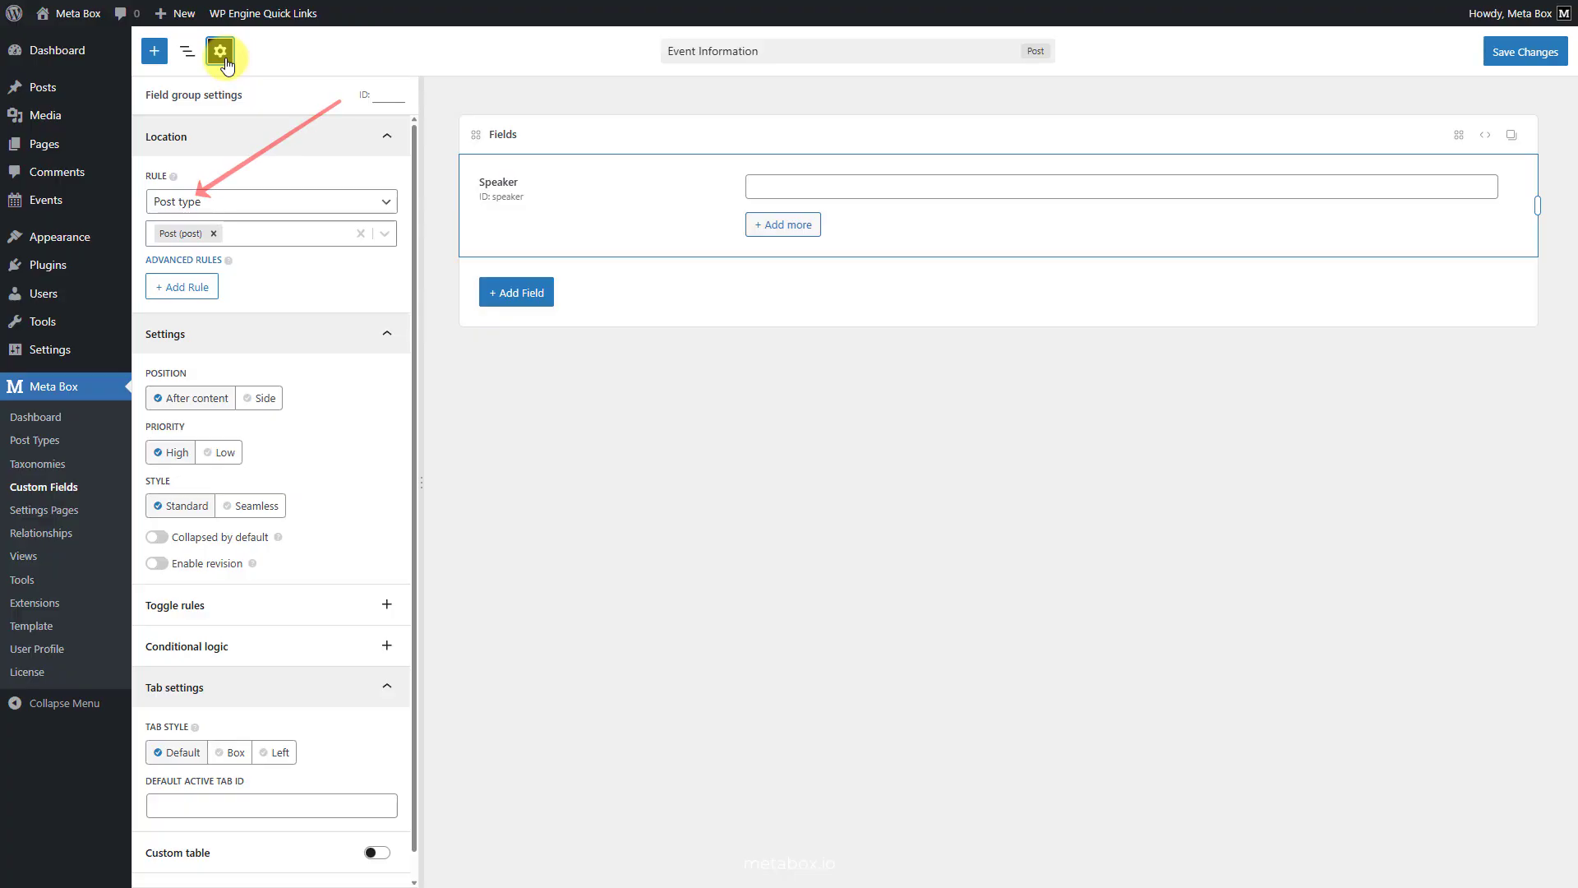
click(212, 234)
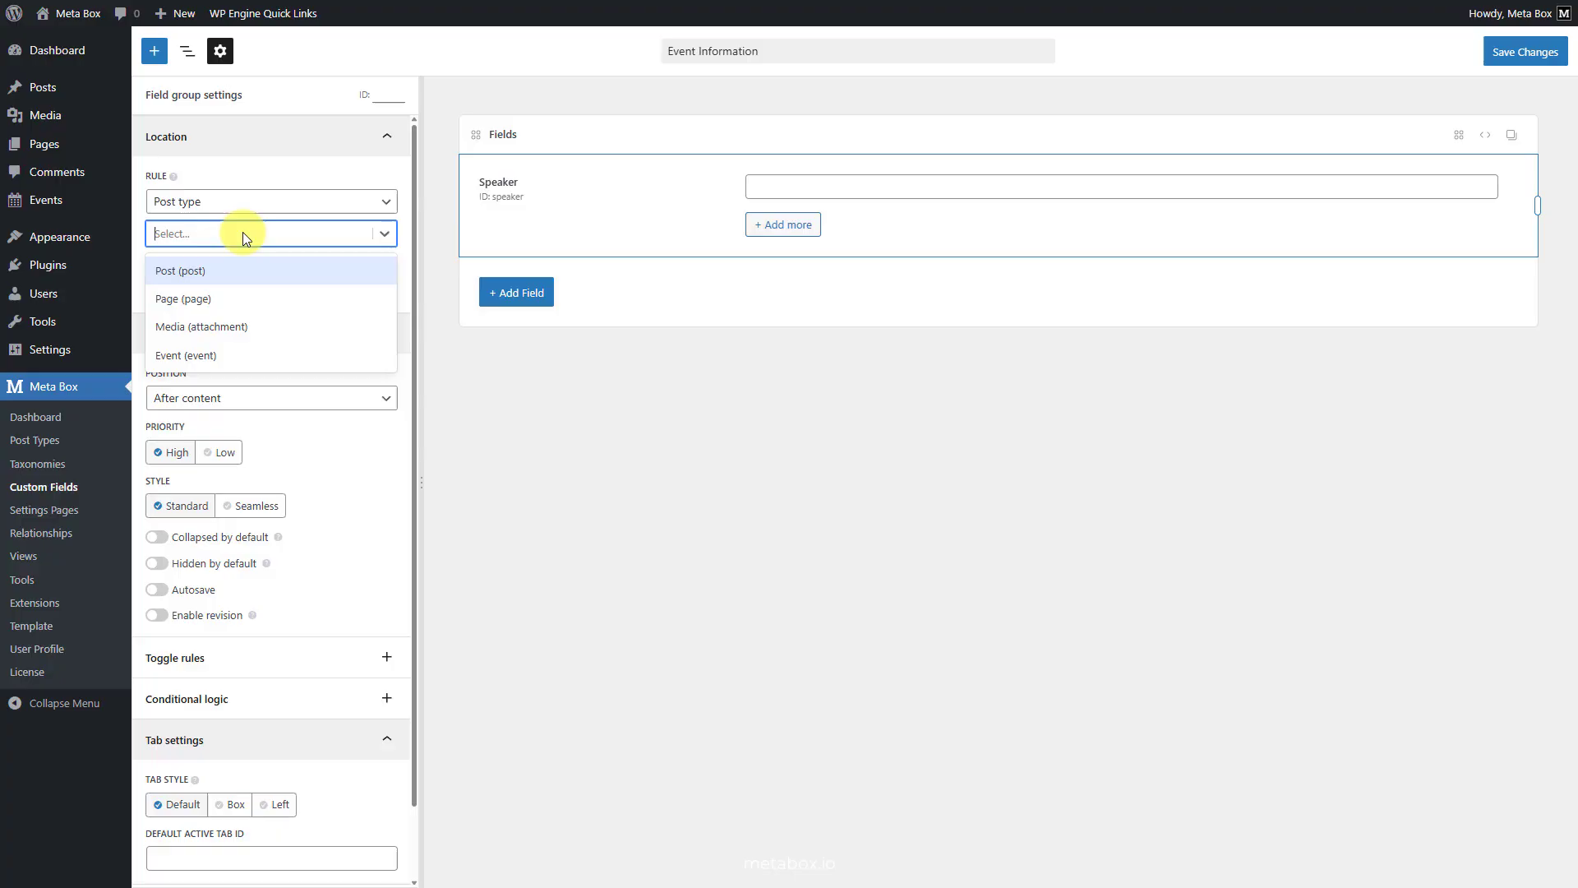
click(235, 356)
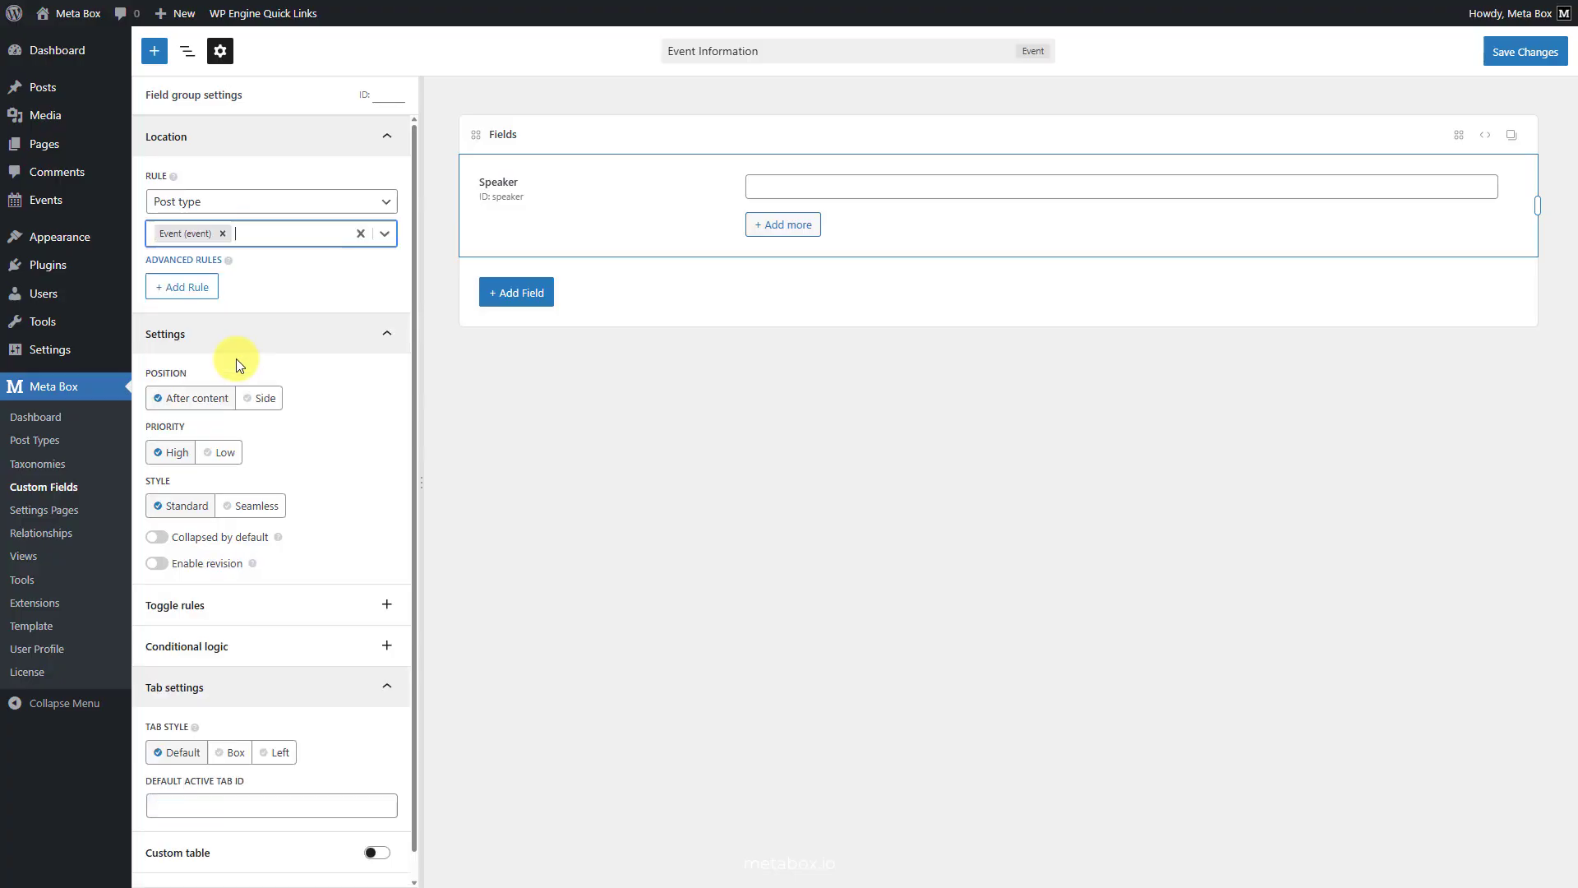
click(1521, 51)
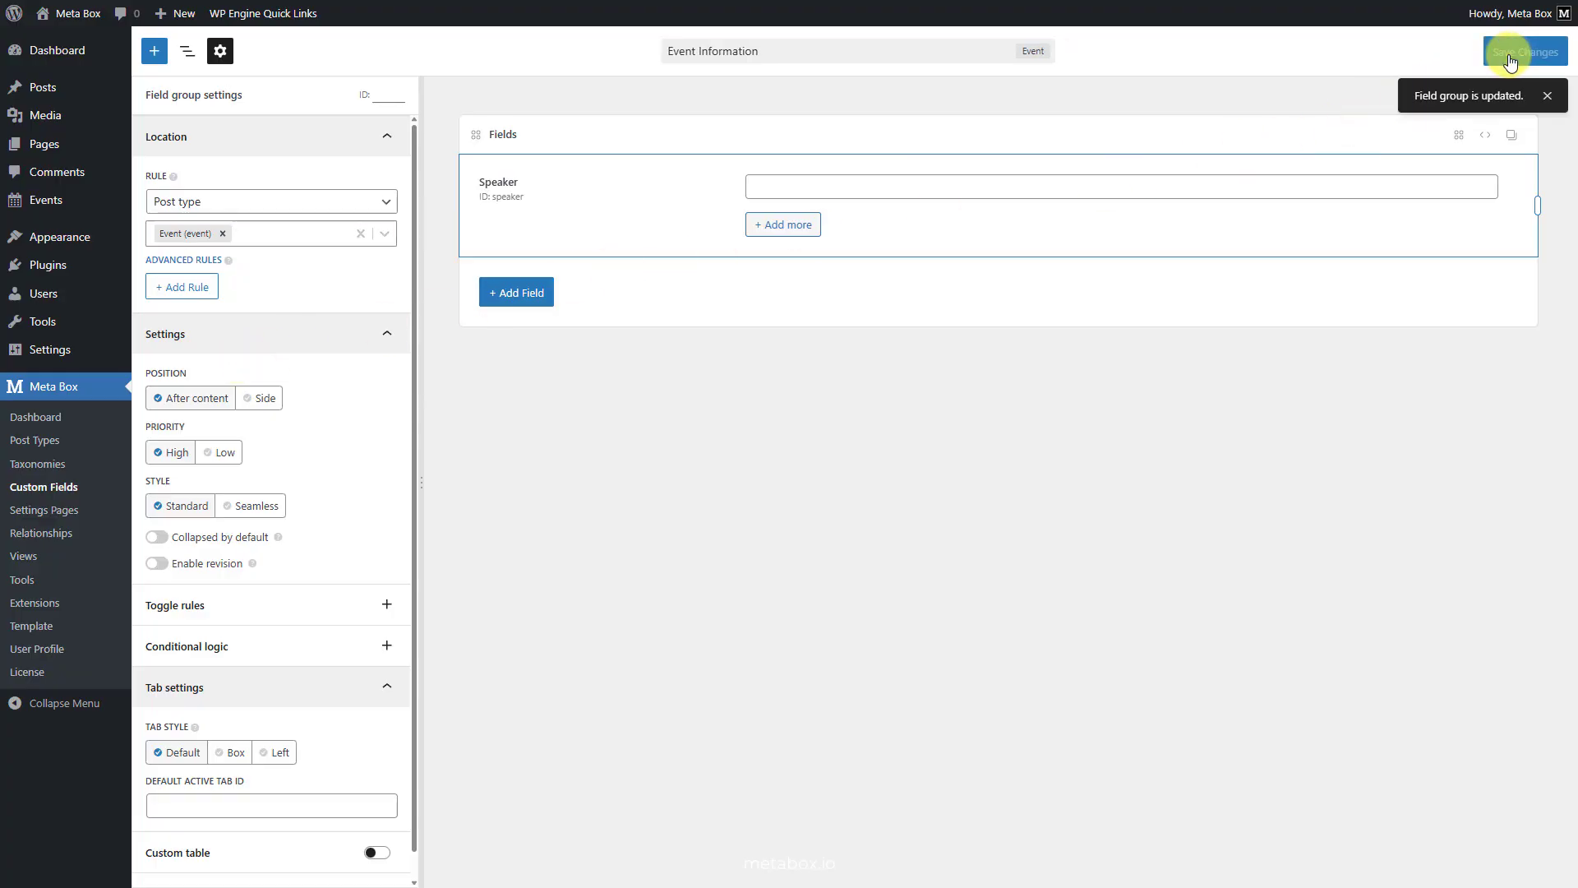
- Start a new event and title it "WordCamp Asia 2026"
mouse_move(74, 205)
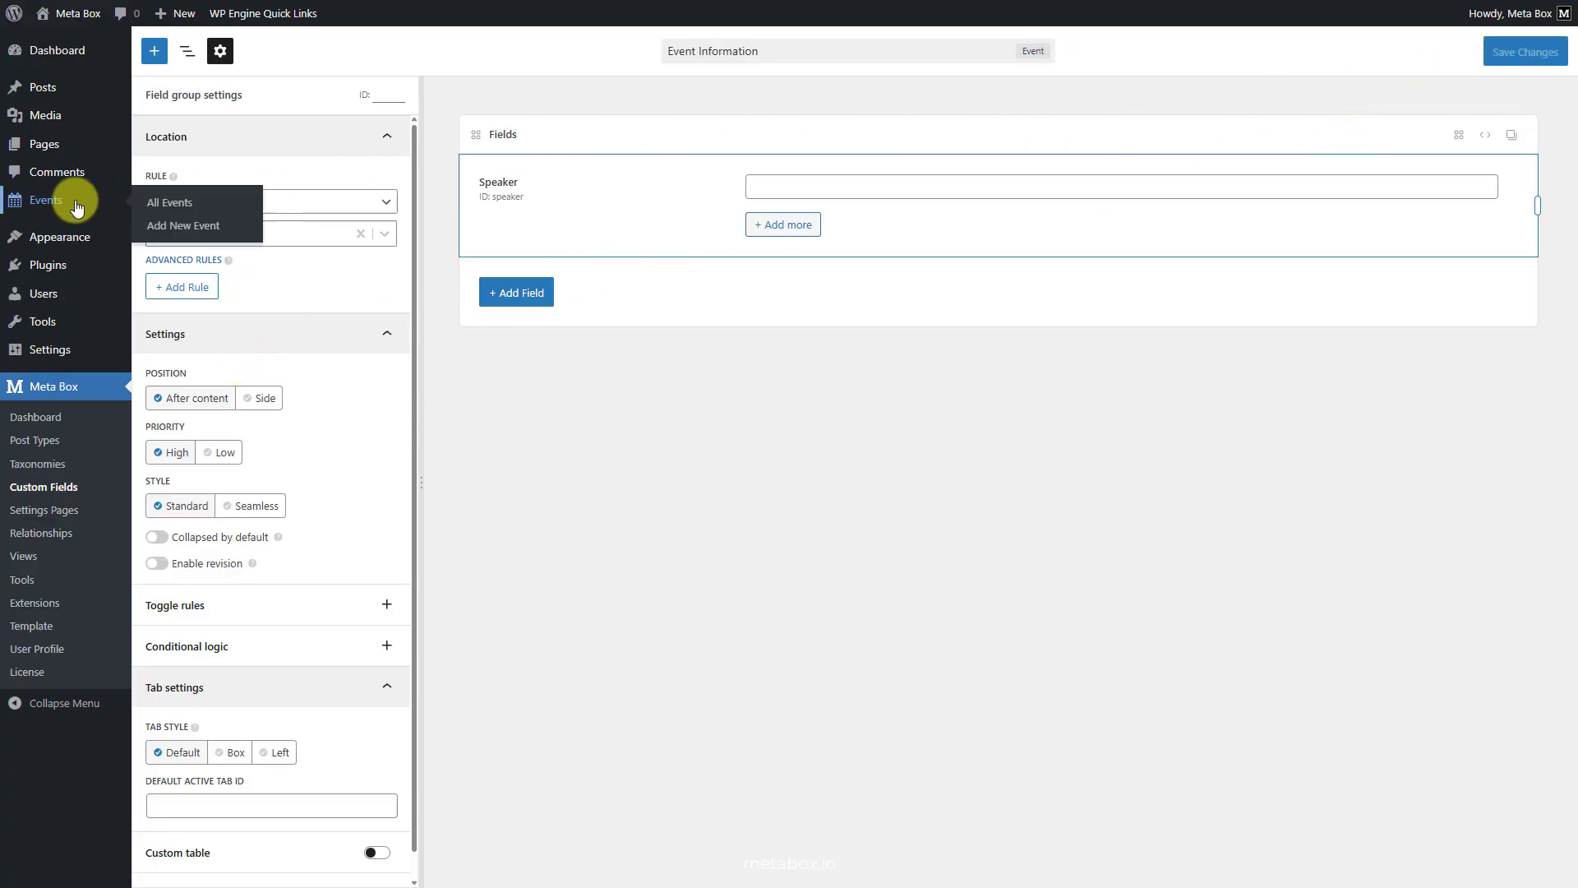
click(166, 219)
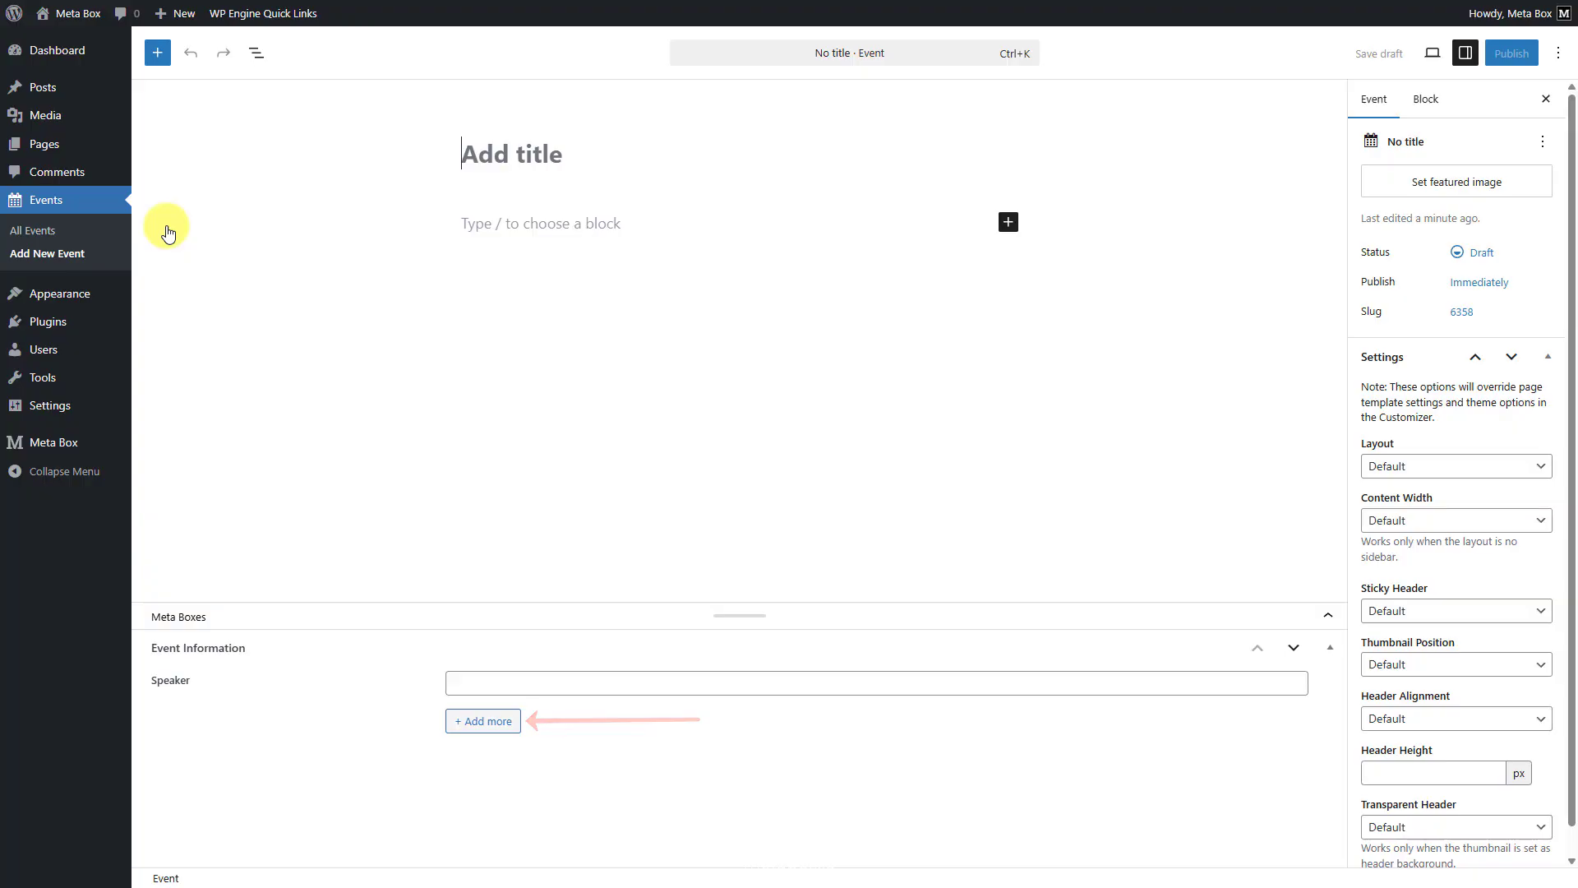
text(WordCamp Asia 2026)
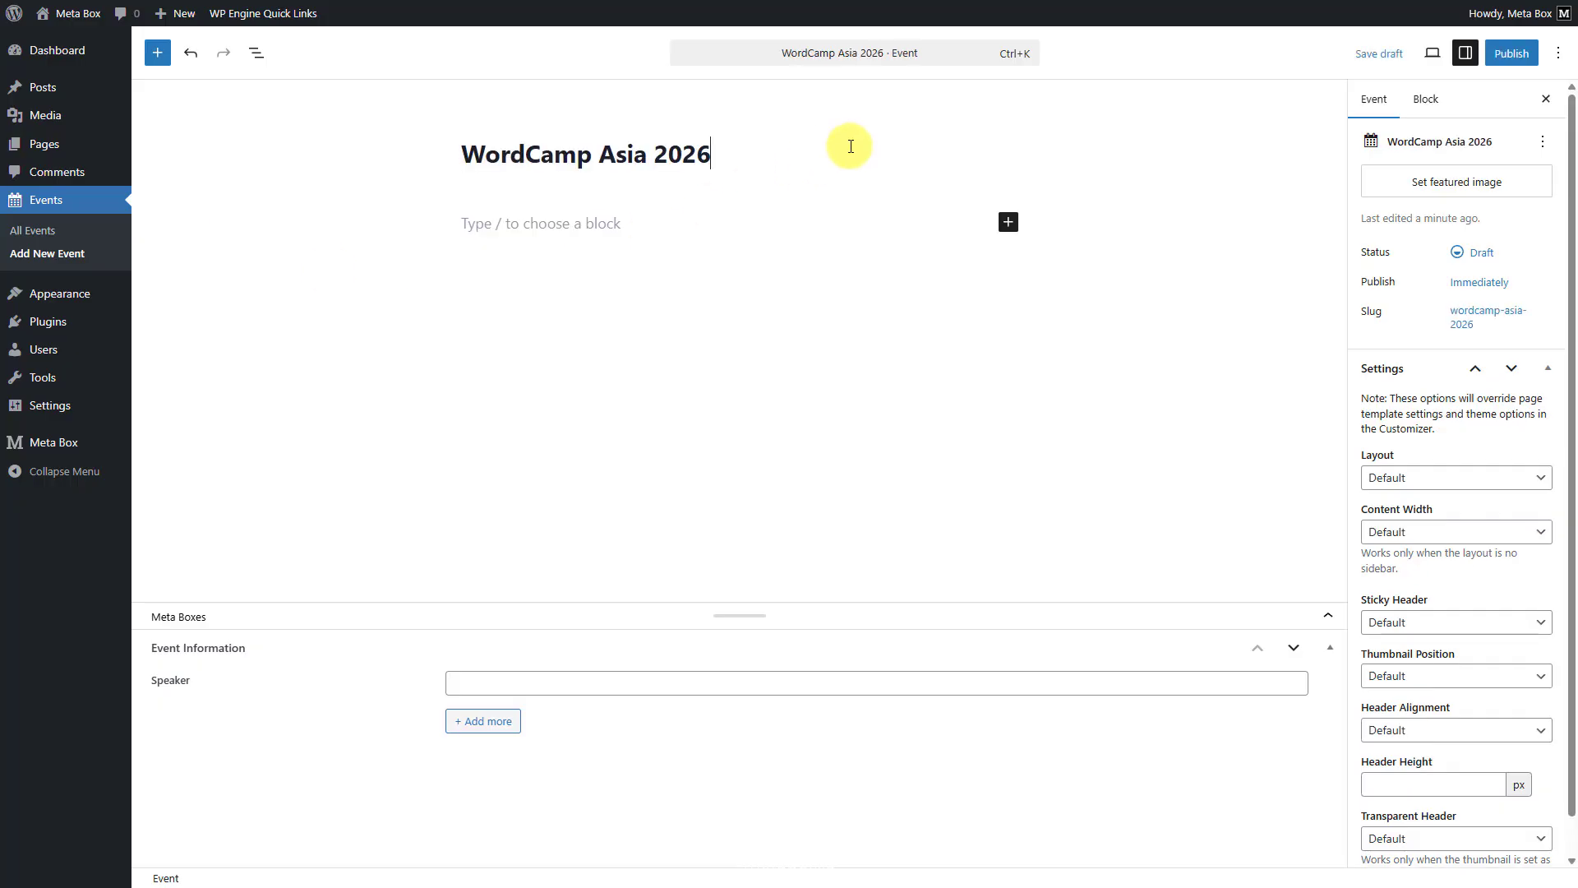
- Fill in three speakers' names in separate cloned Speaker entries and publish the event
click(678, 685)
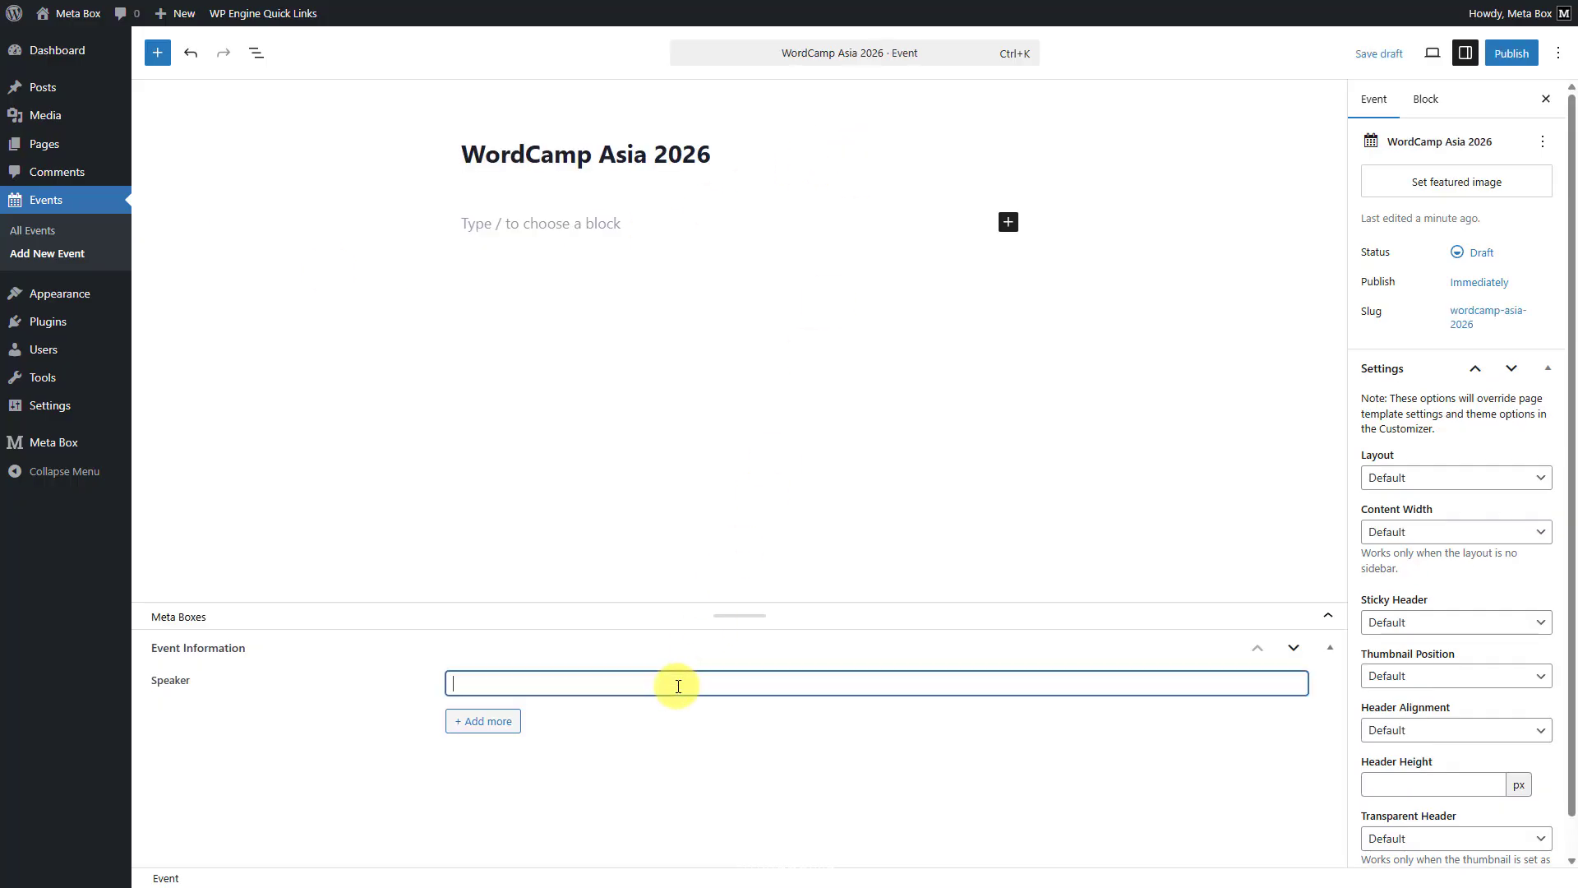
text(John Doe)
click(490, 722)
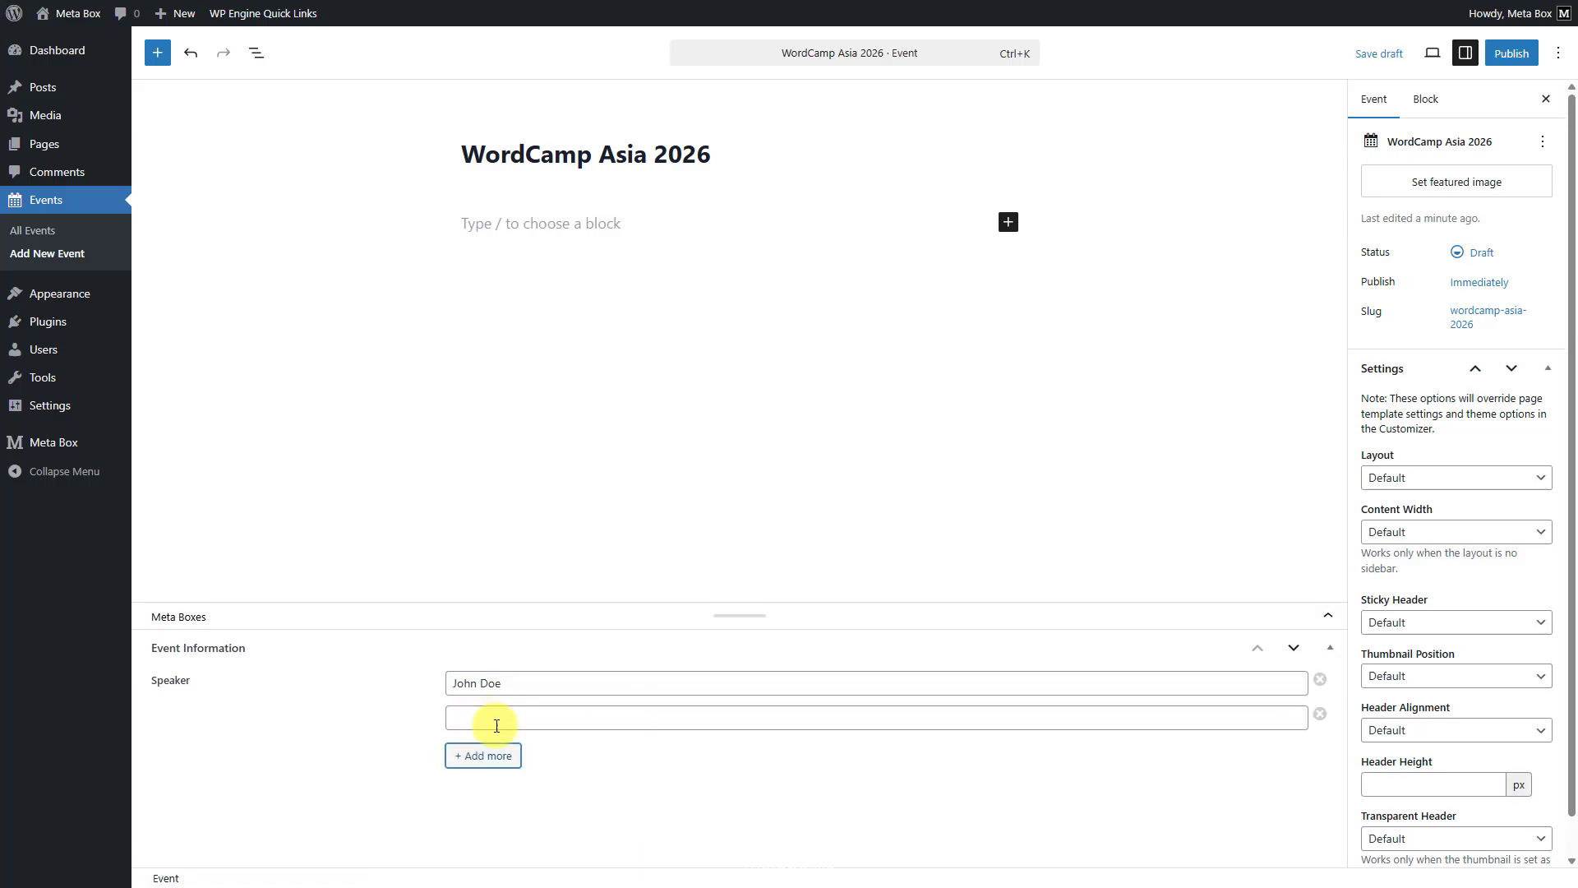
click(693, 716)
text(Anna Smith)
click(510, 757)
click(621, 753)
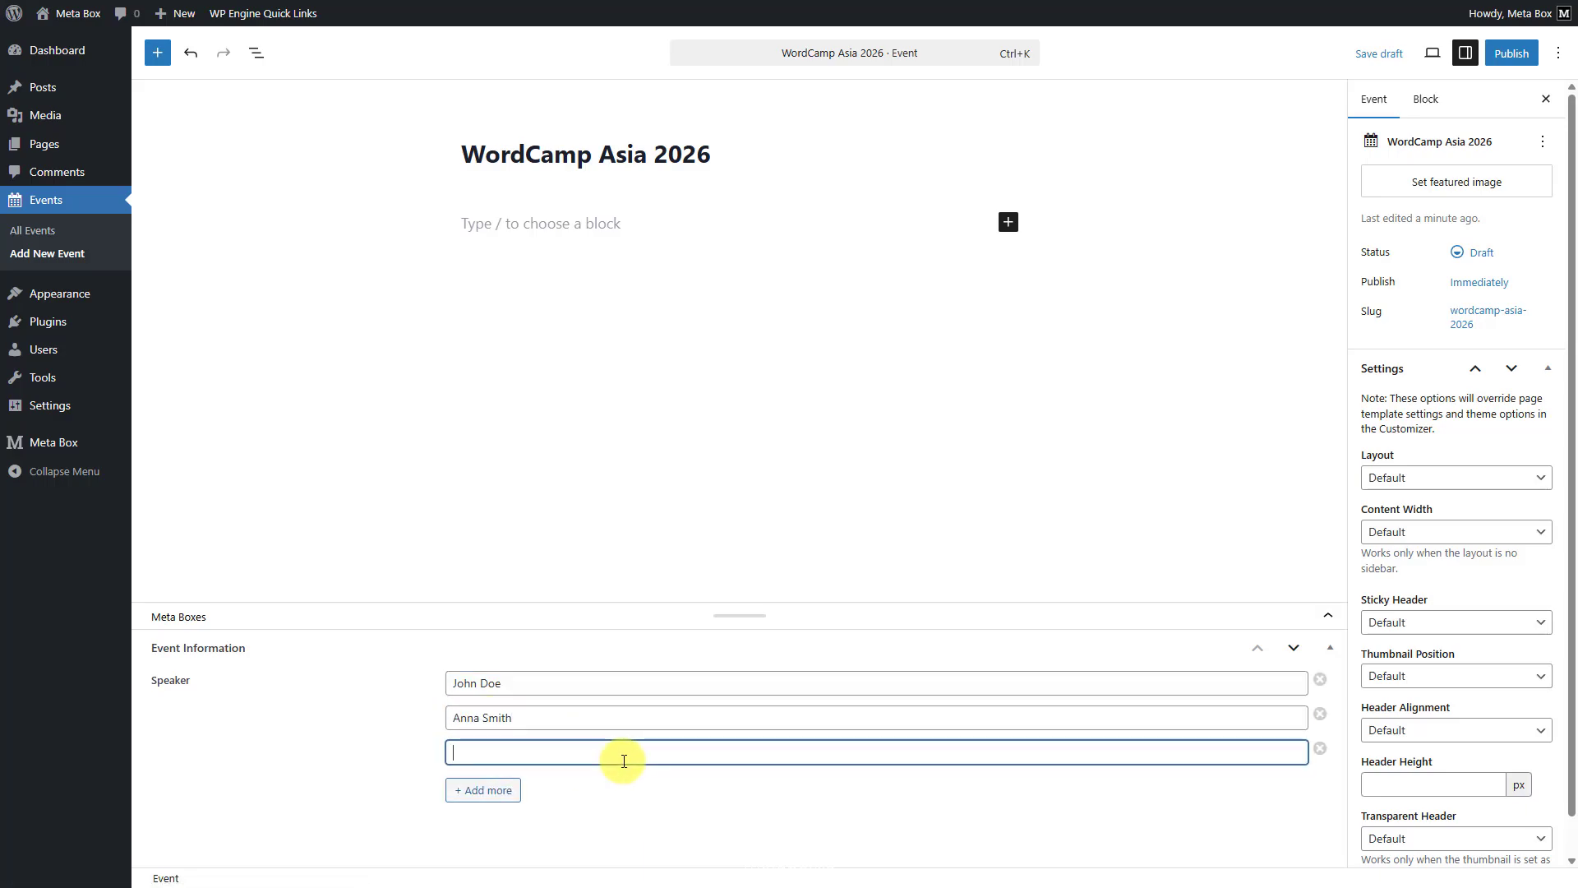
text(Michael Lee)
click(1508, 55)
click(1501, 59)
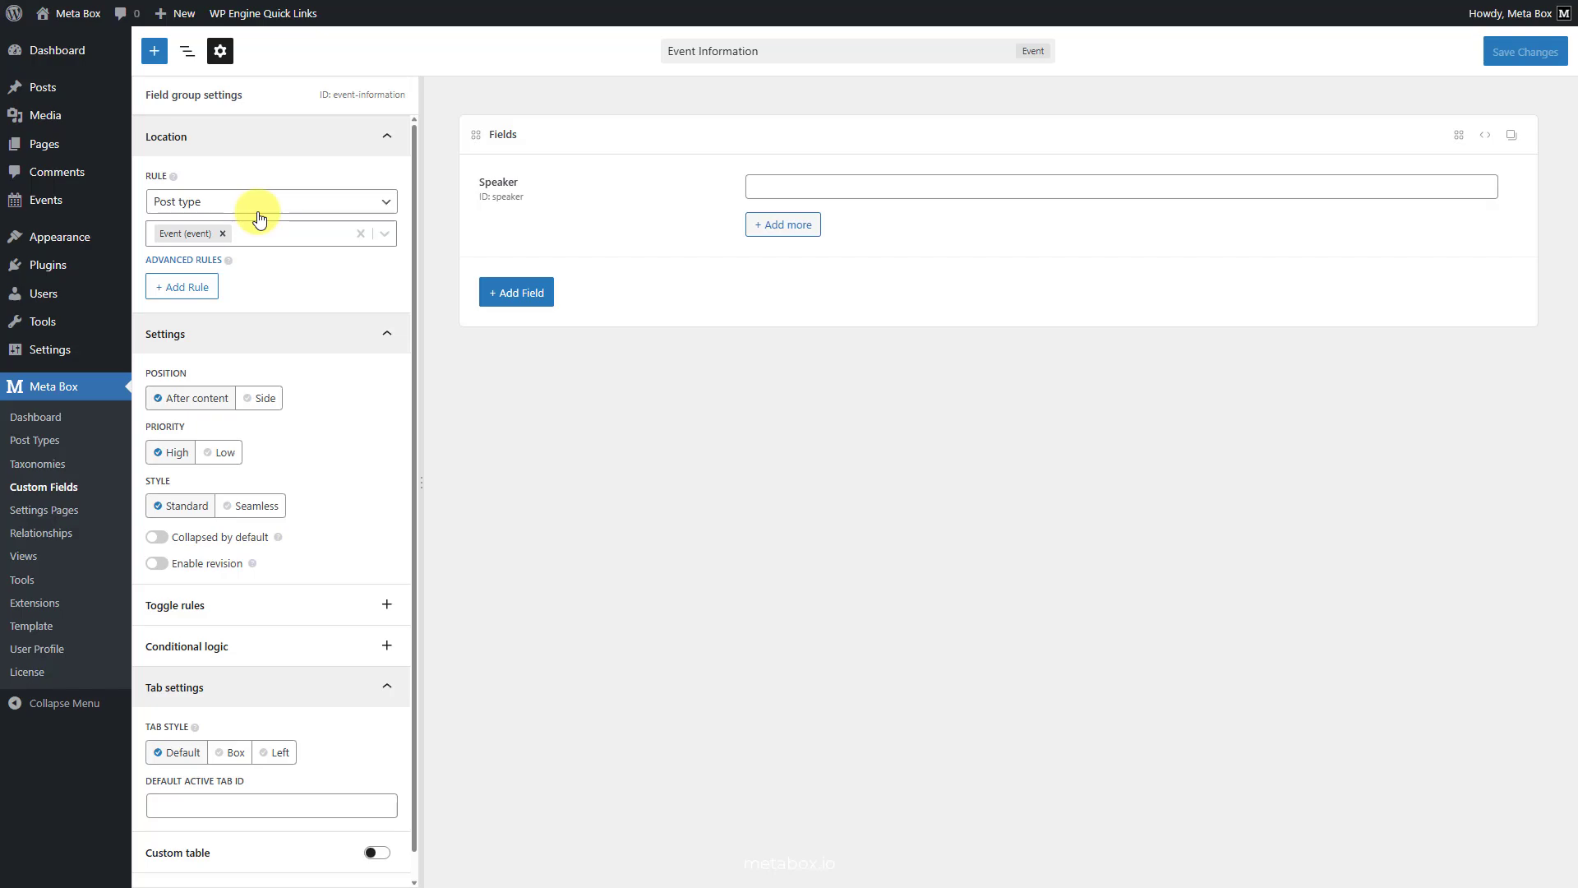
- Convert the Speaker field in the Event Information field group from Text to the Group type
click(593, 198)
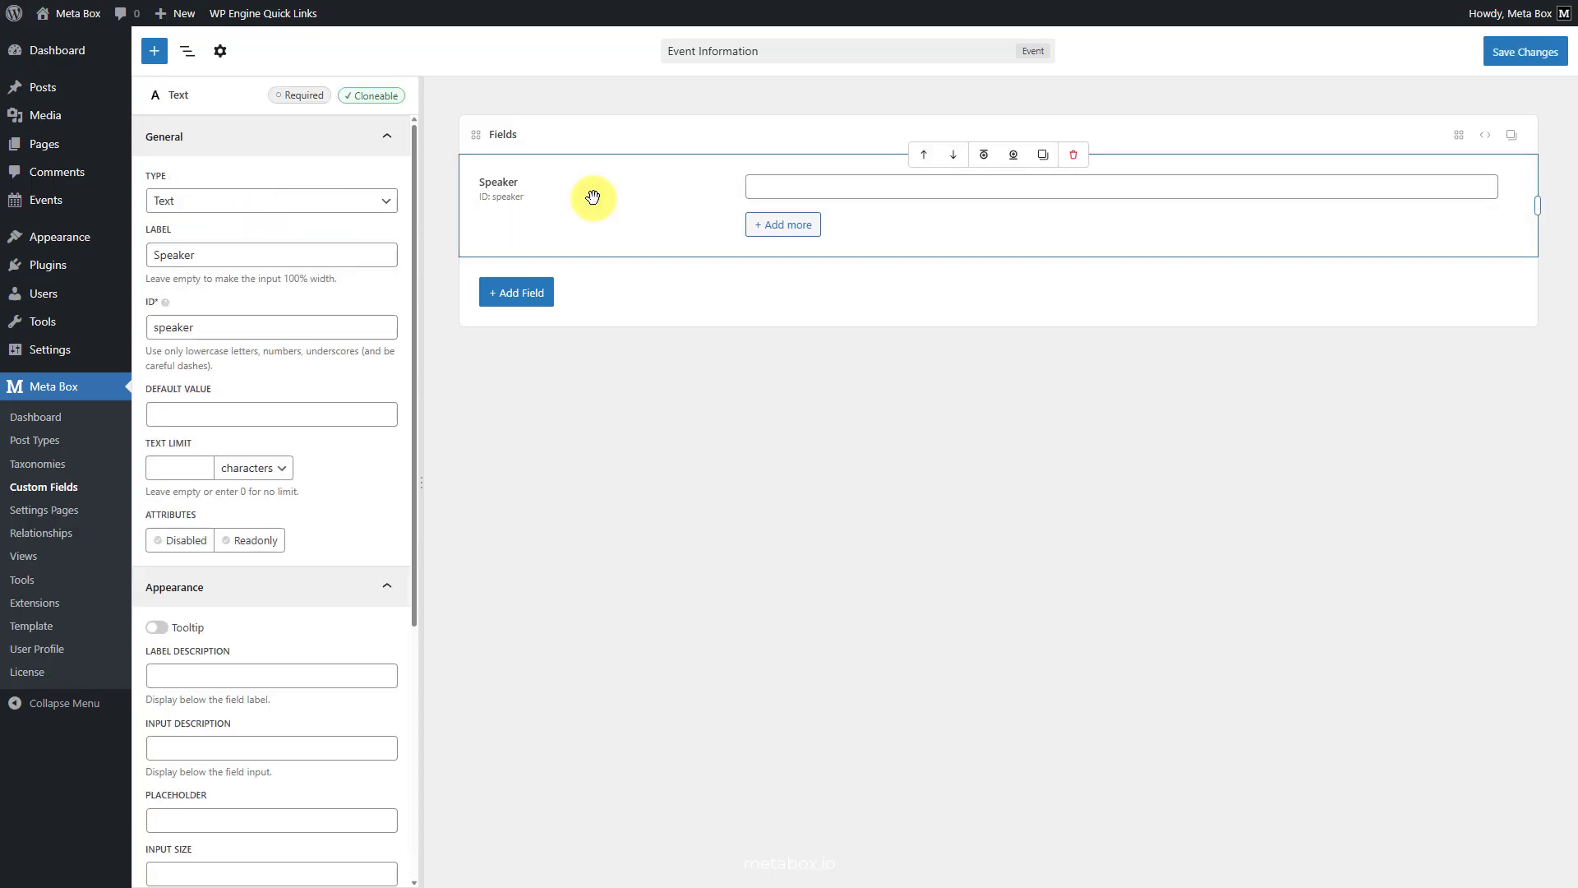
click(274, 202)
scroll(282, 338, down, 10)
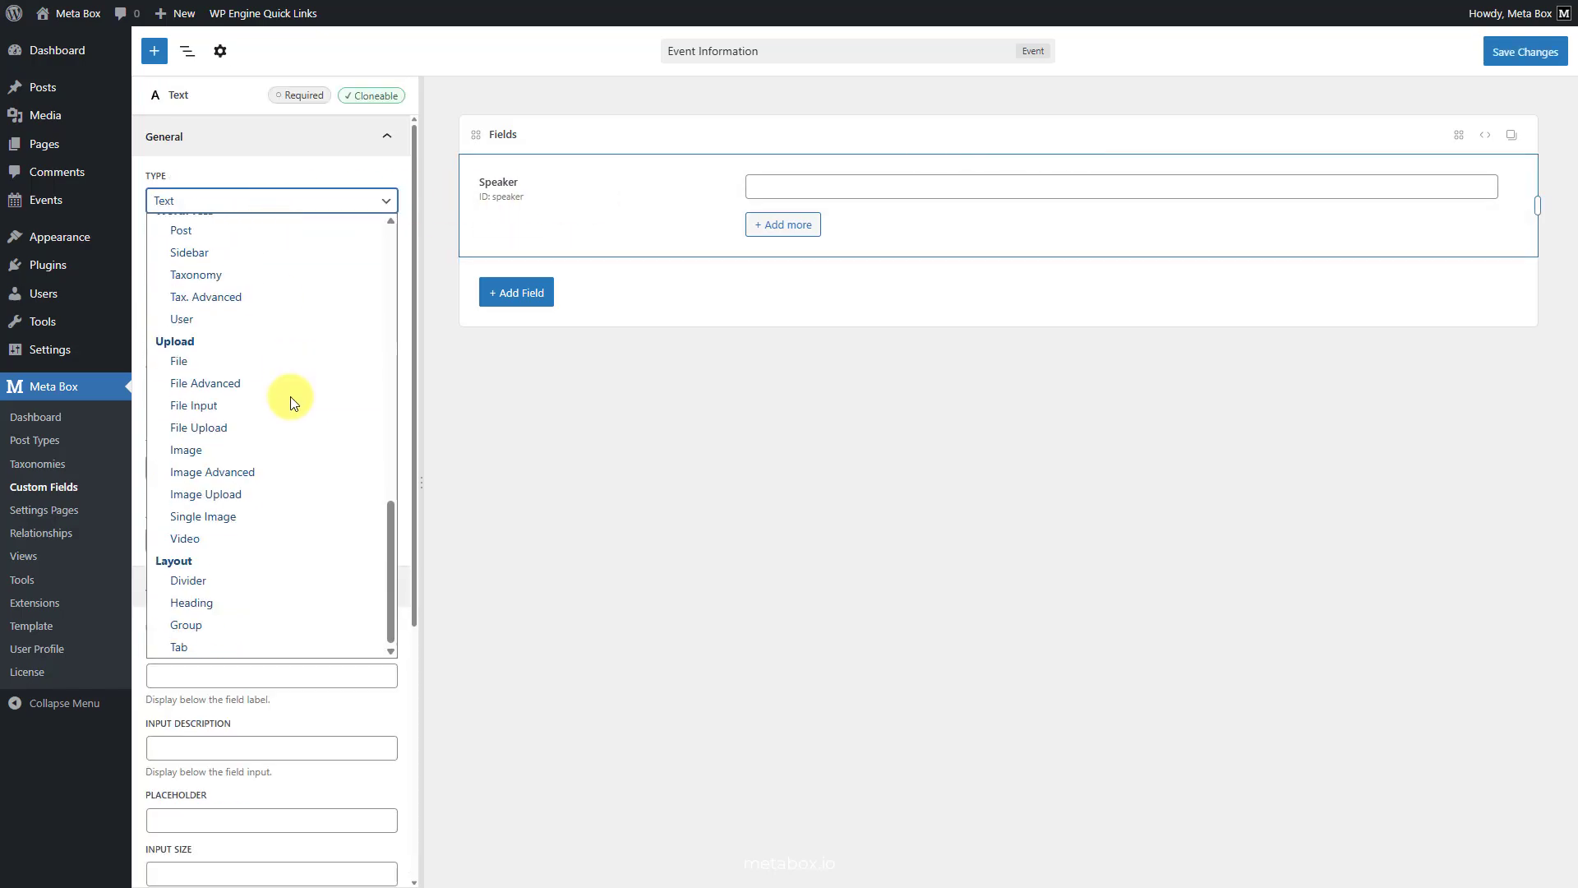
click(239, 625)
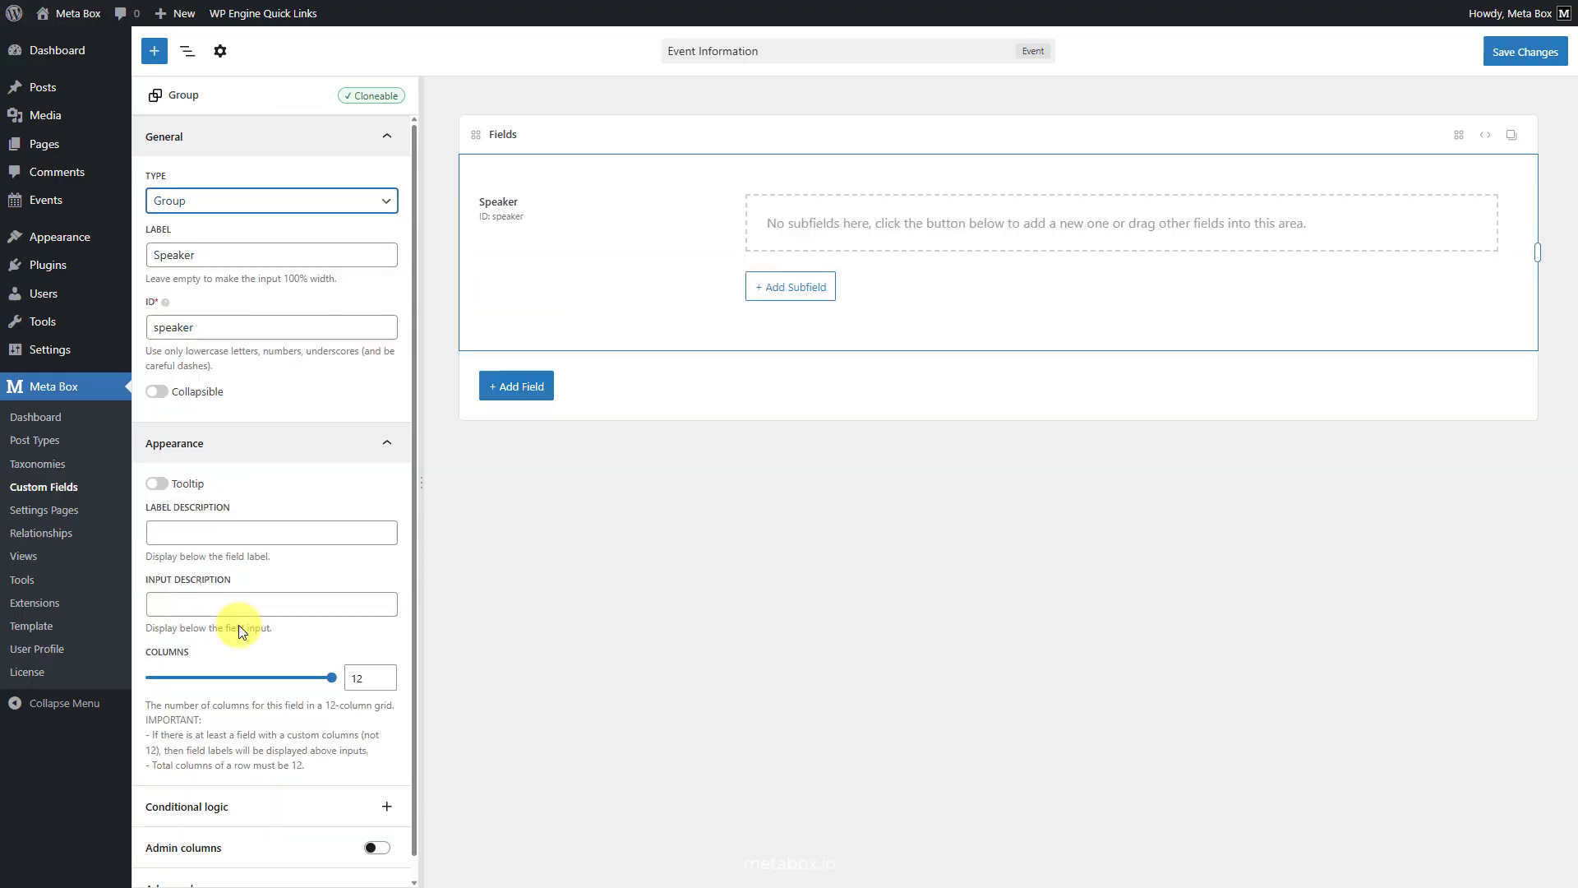
- Add a Text subfield labelled "Name" to the Speaker group
click(785, 289)
text(text)
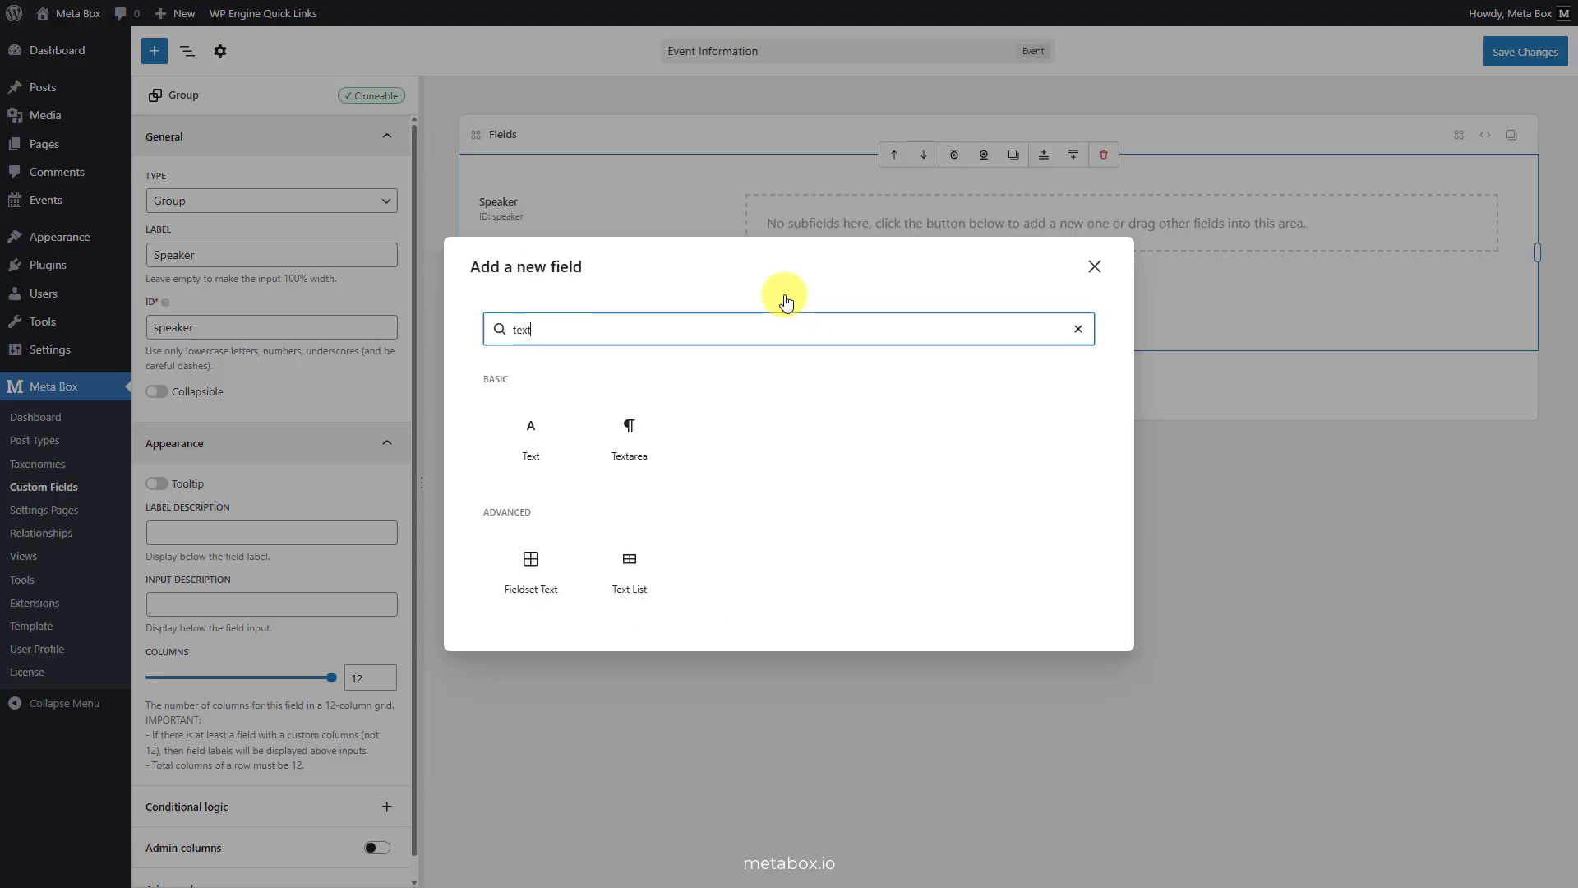
click(645, 435)
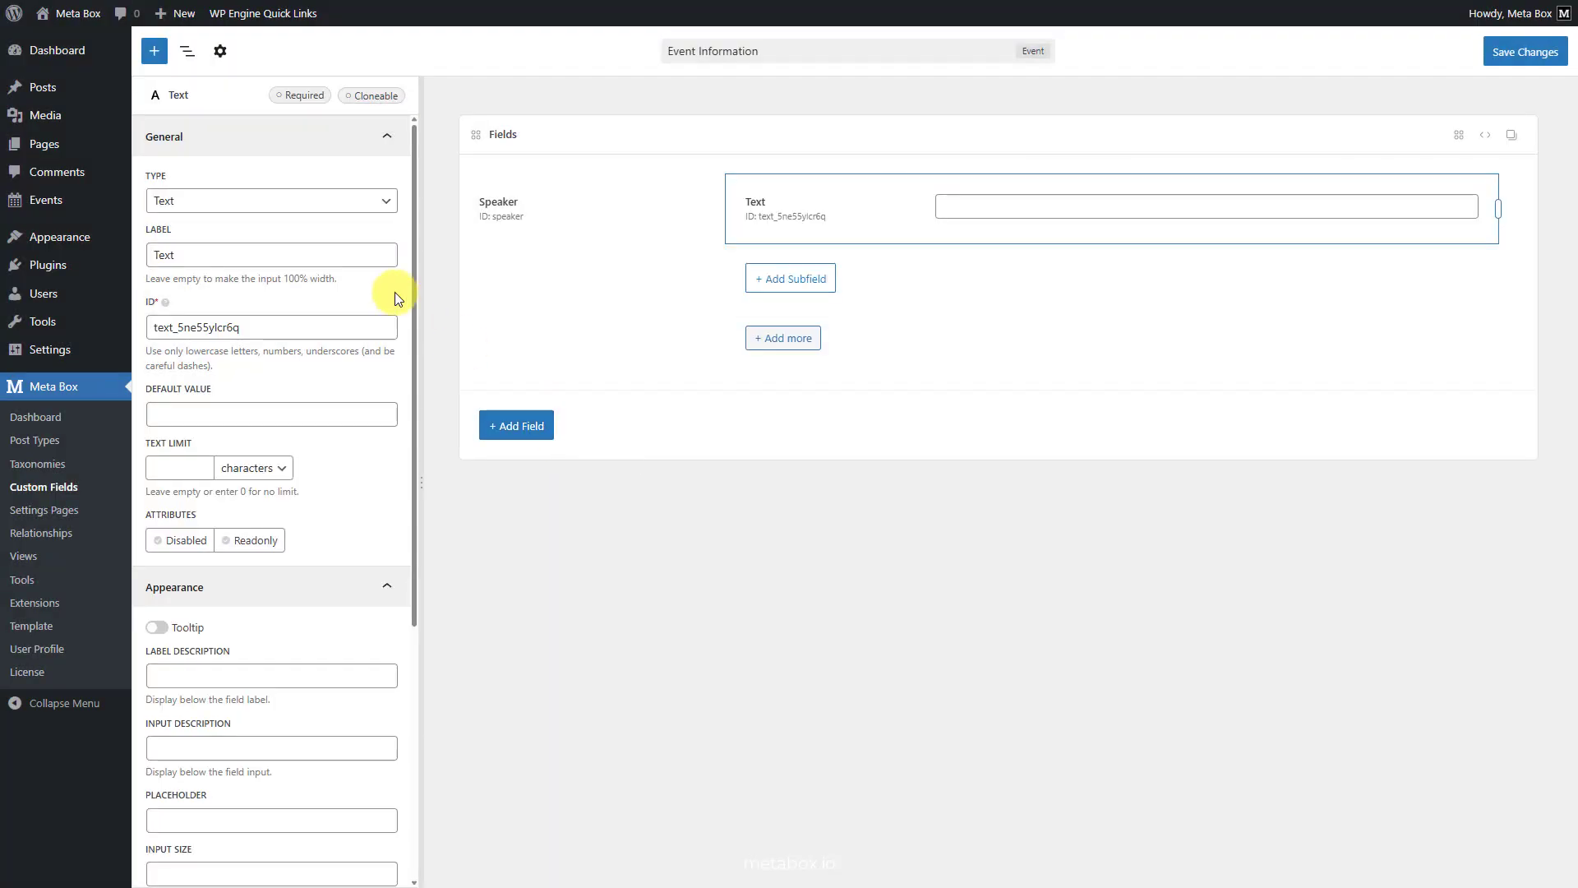
click(340, 259)
double_click(340, 258)
text(Name)
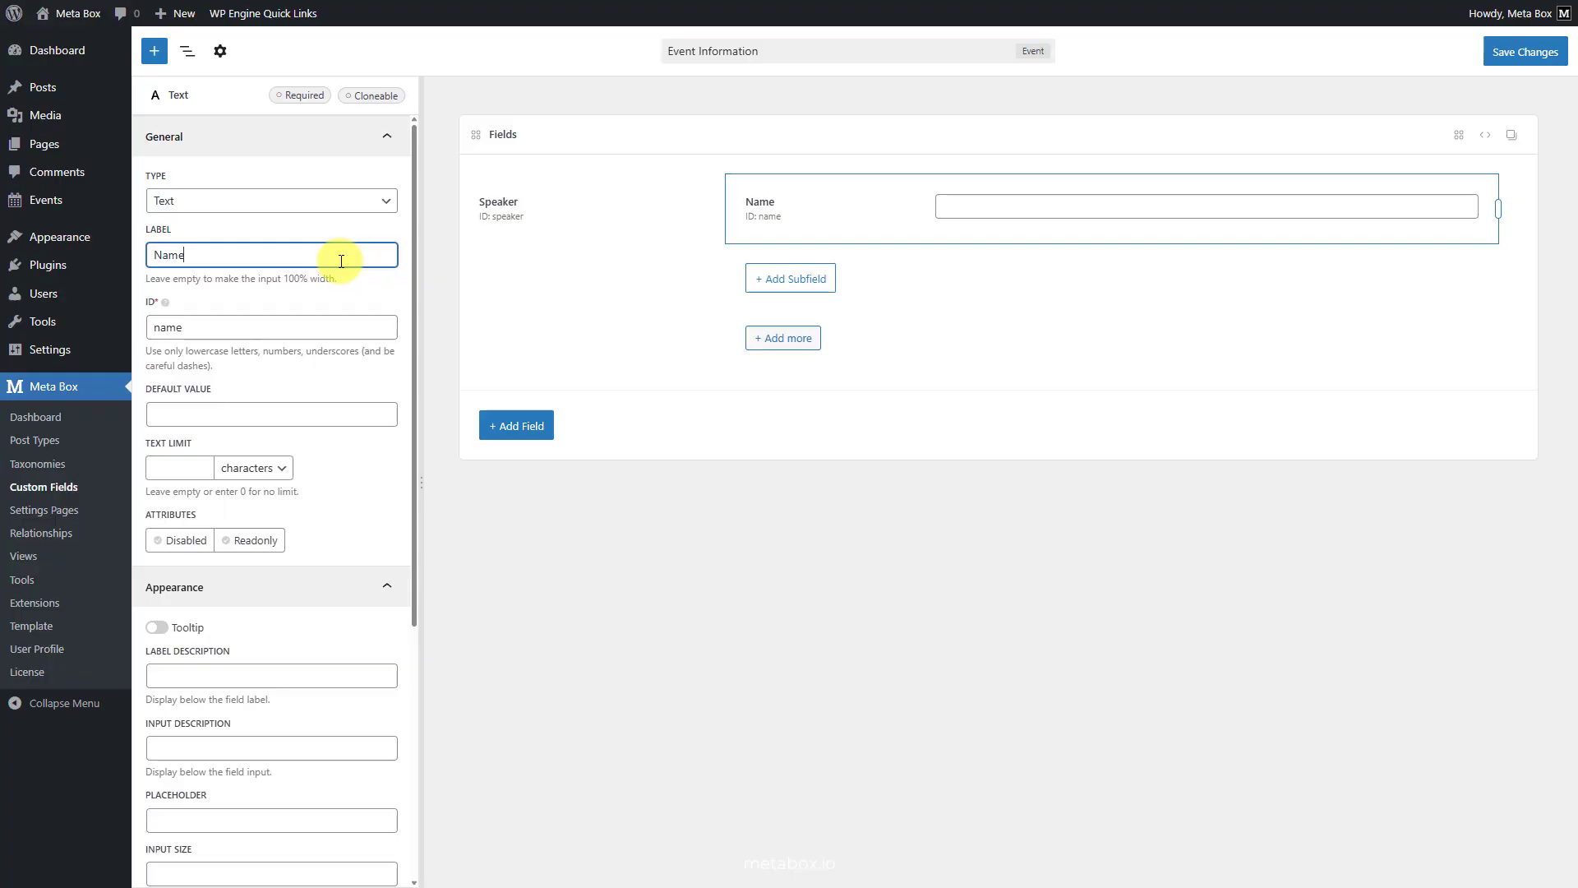
- Add a Single Image subfield labelled "Avatar" to the Speaker group and save the field group
click(772, 283)
text(single)
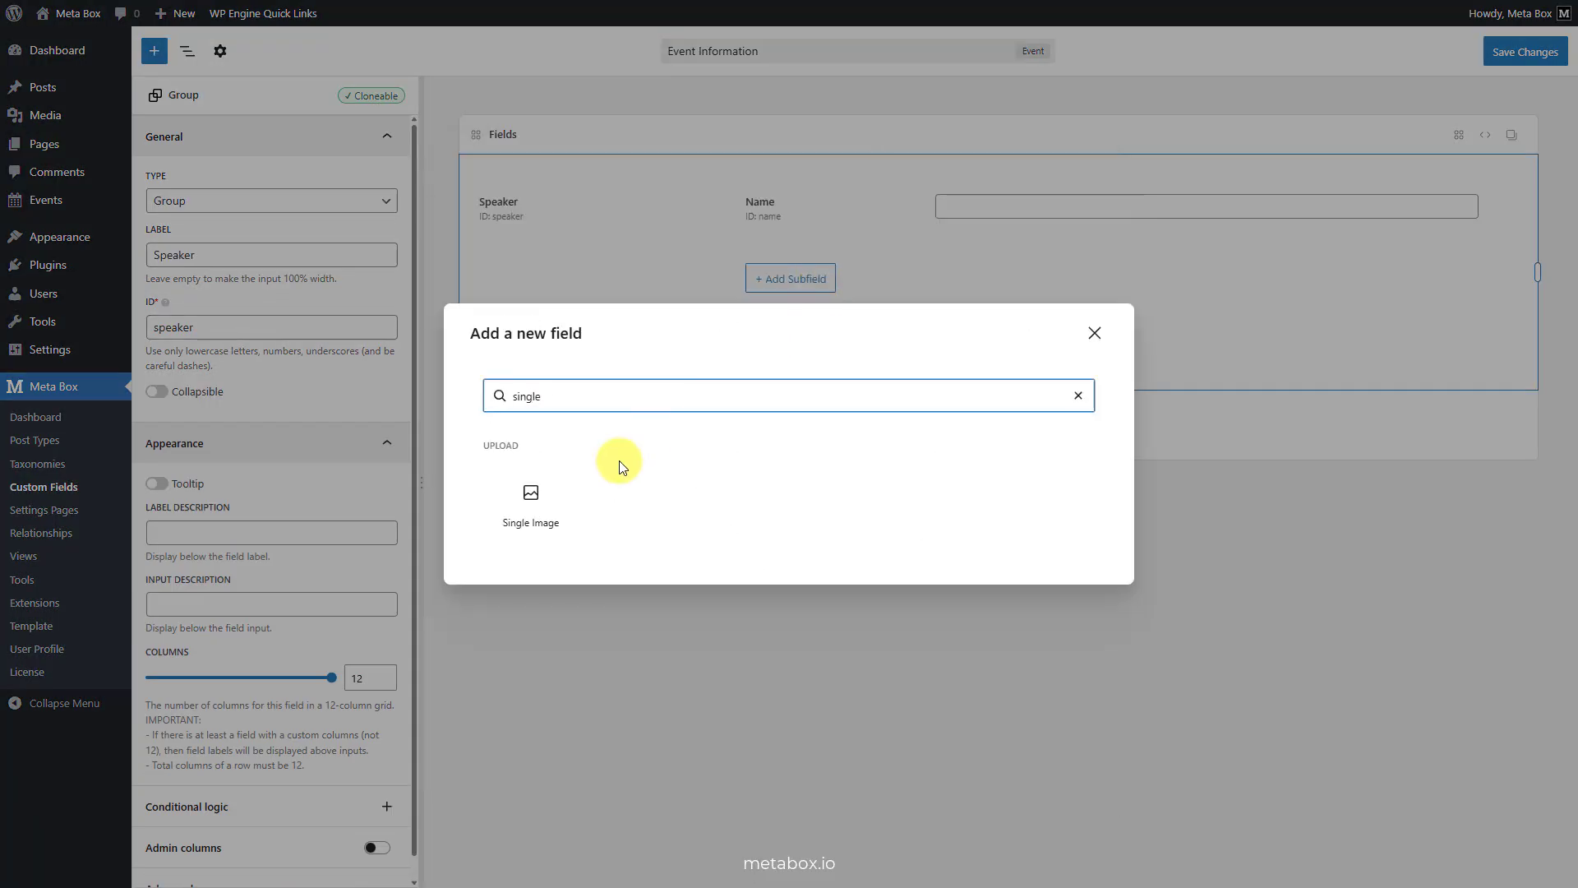
click(559, 503)
triple_click(324, 254)
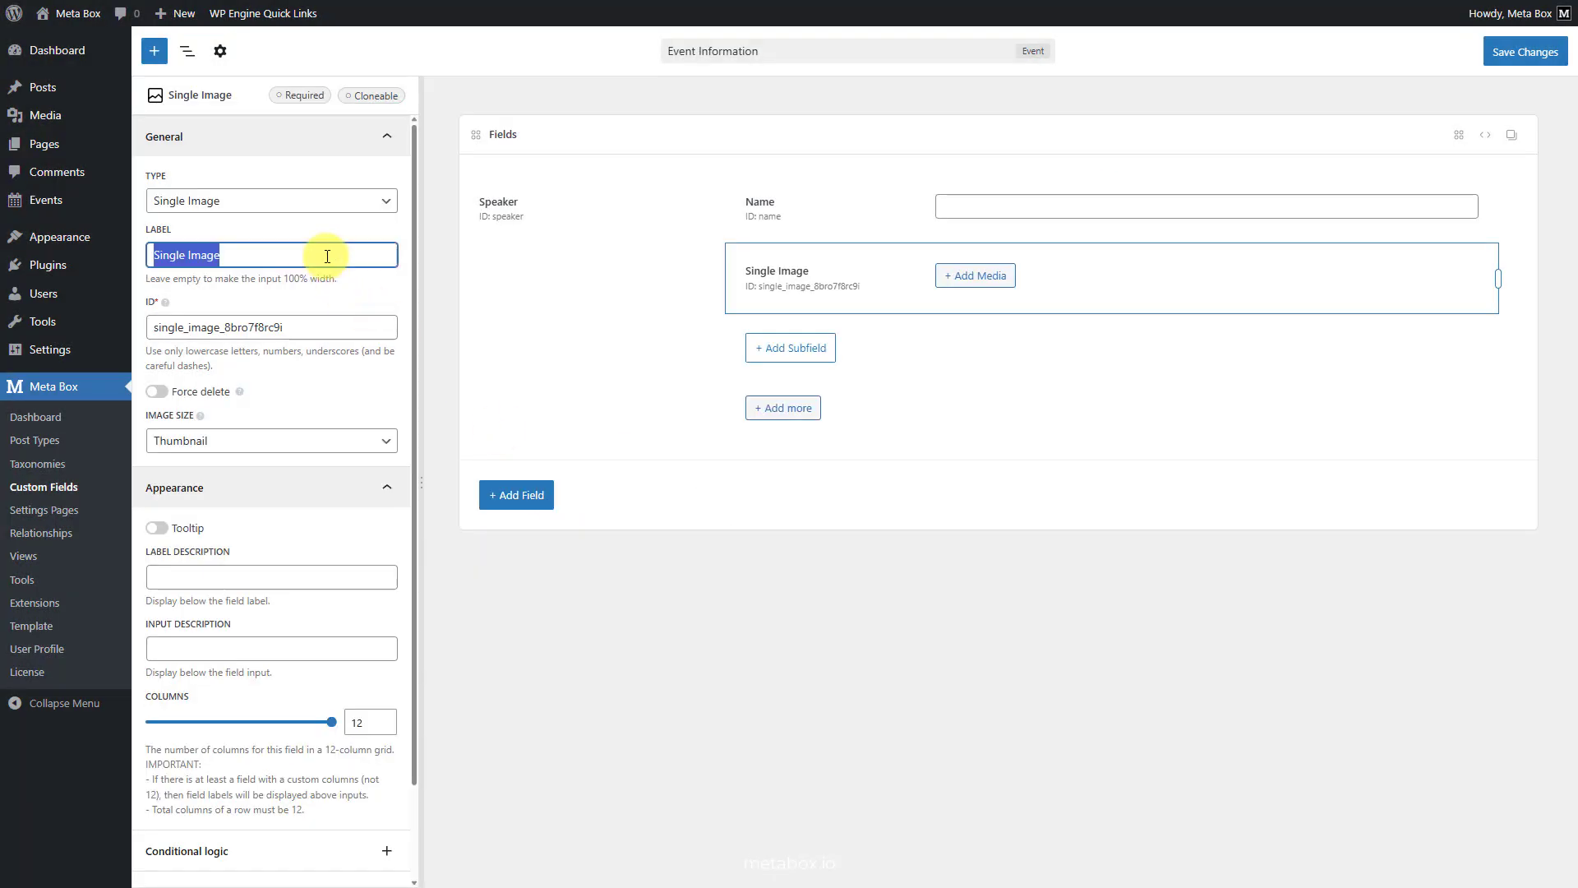
text(Avatar)
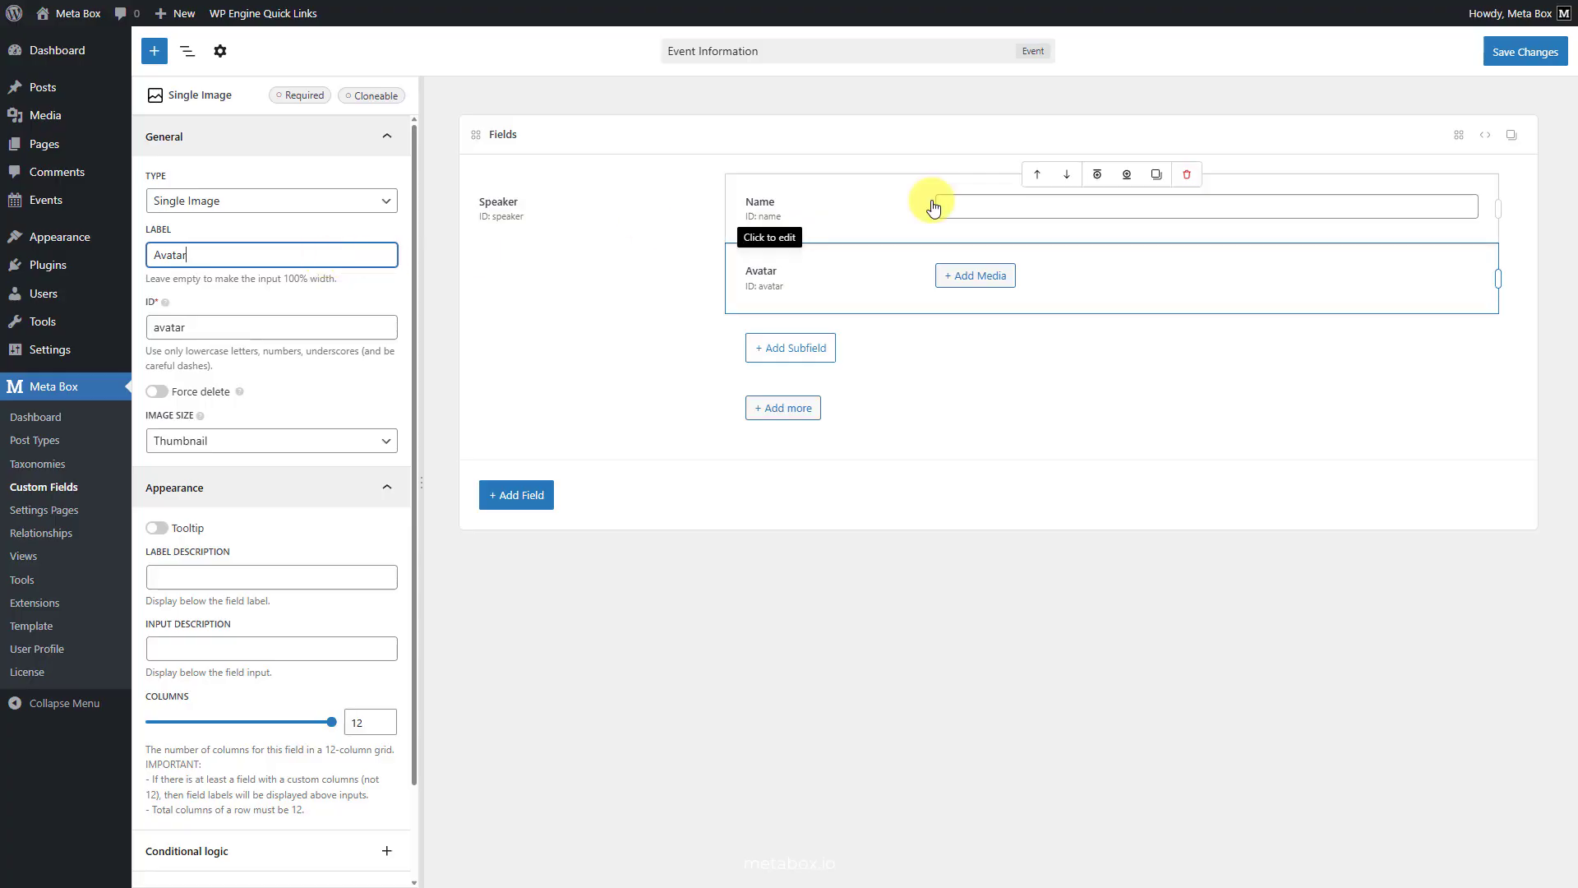
click(1532, 57)
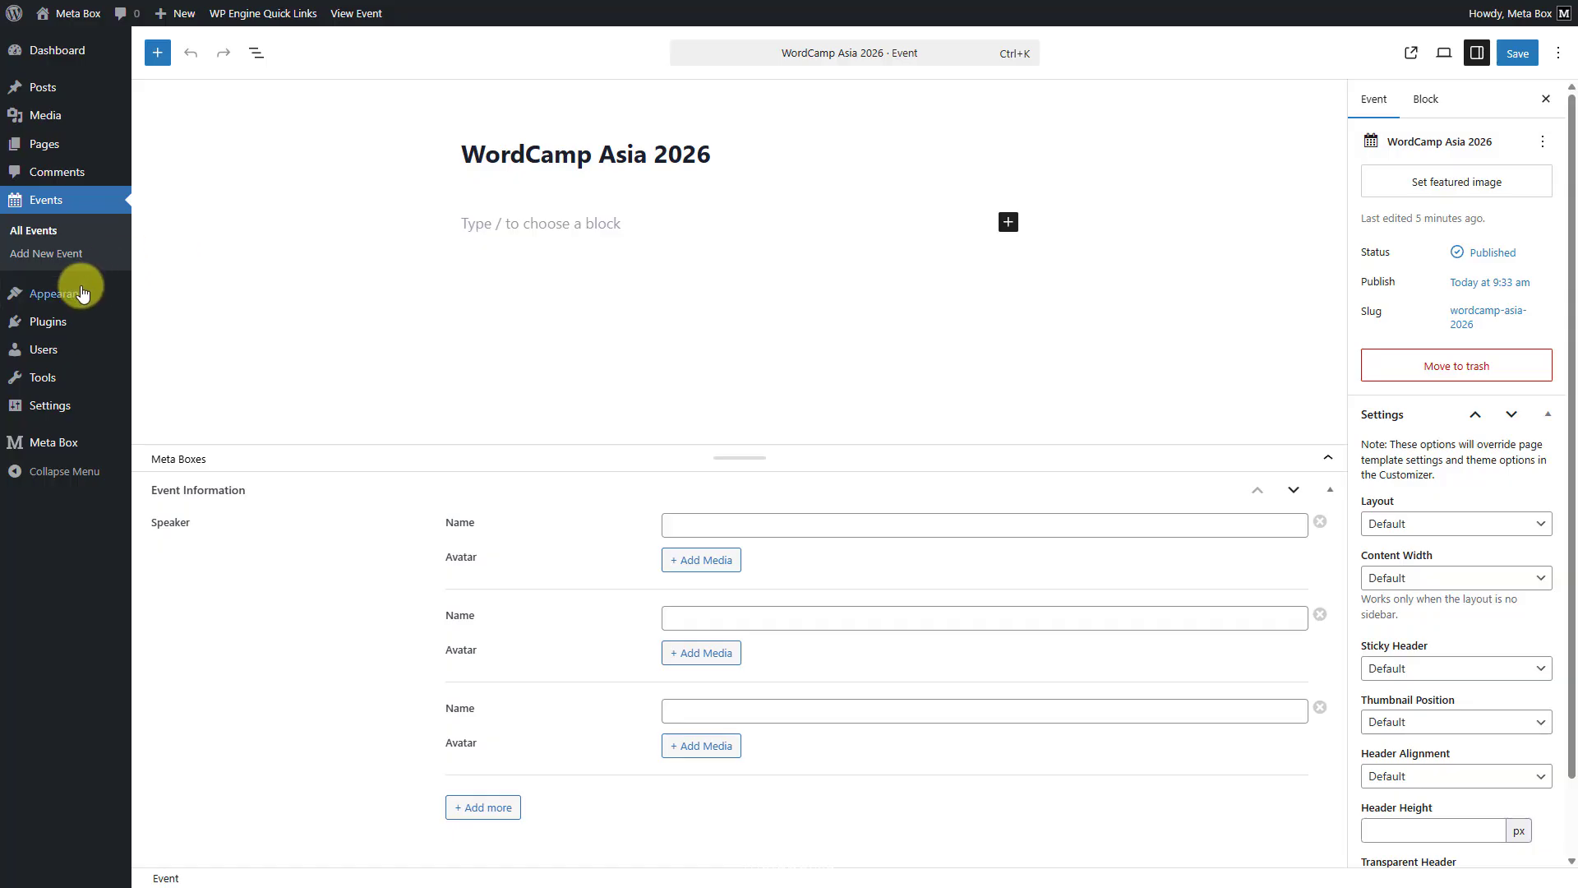
- Open the eStar theme's functions.php for editing in the Theme File Editor, at the empty line 6
mouse_move(82, 295)
click(161, 442)
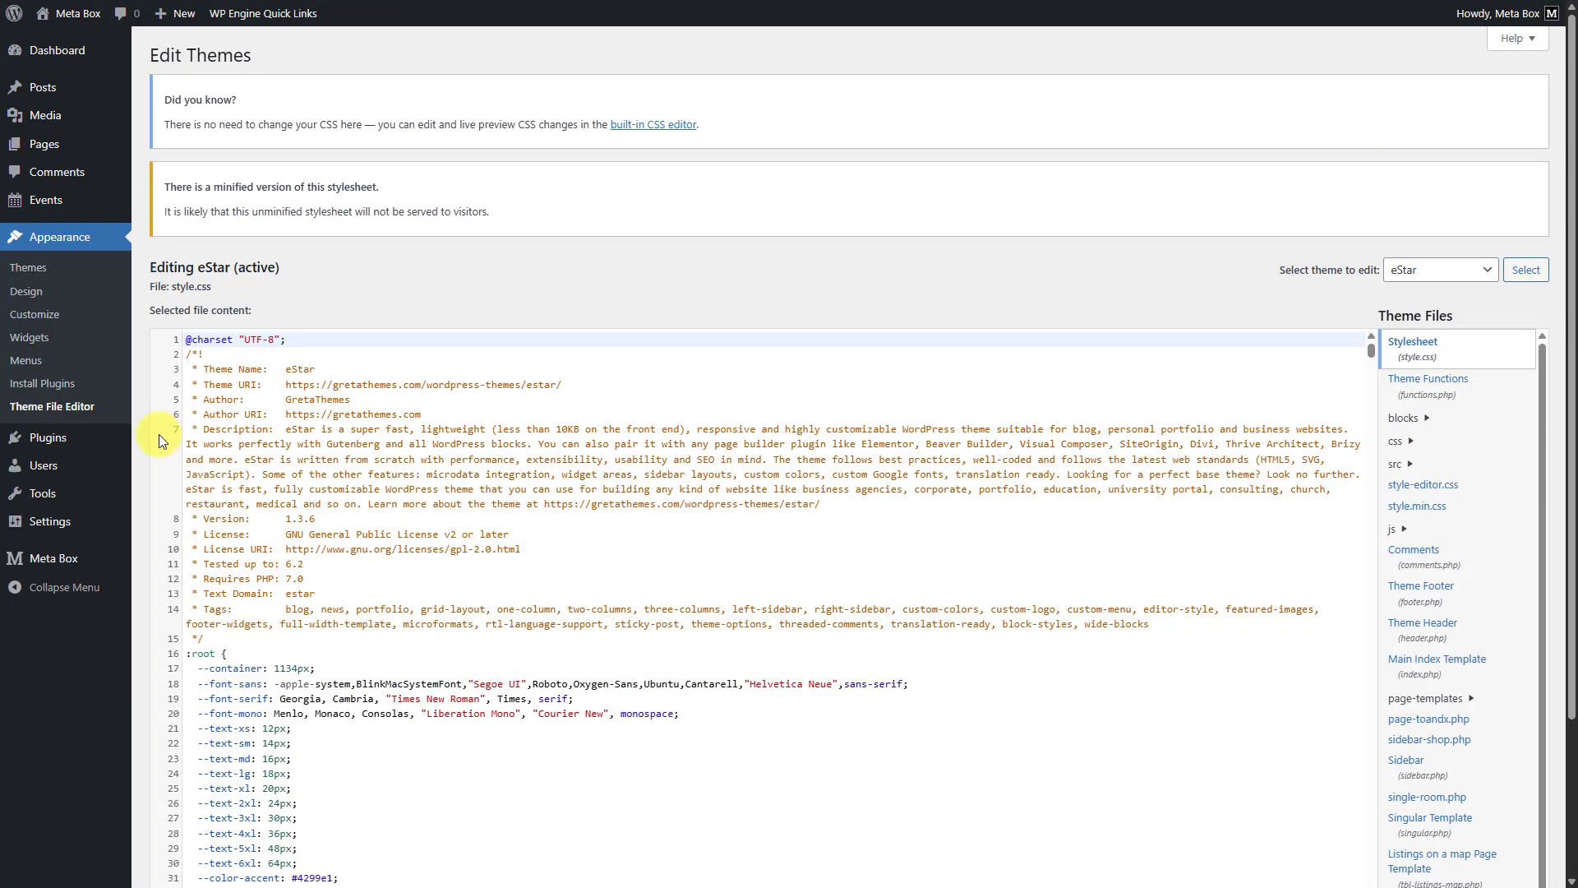
click(1492, 396)
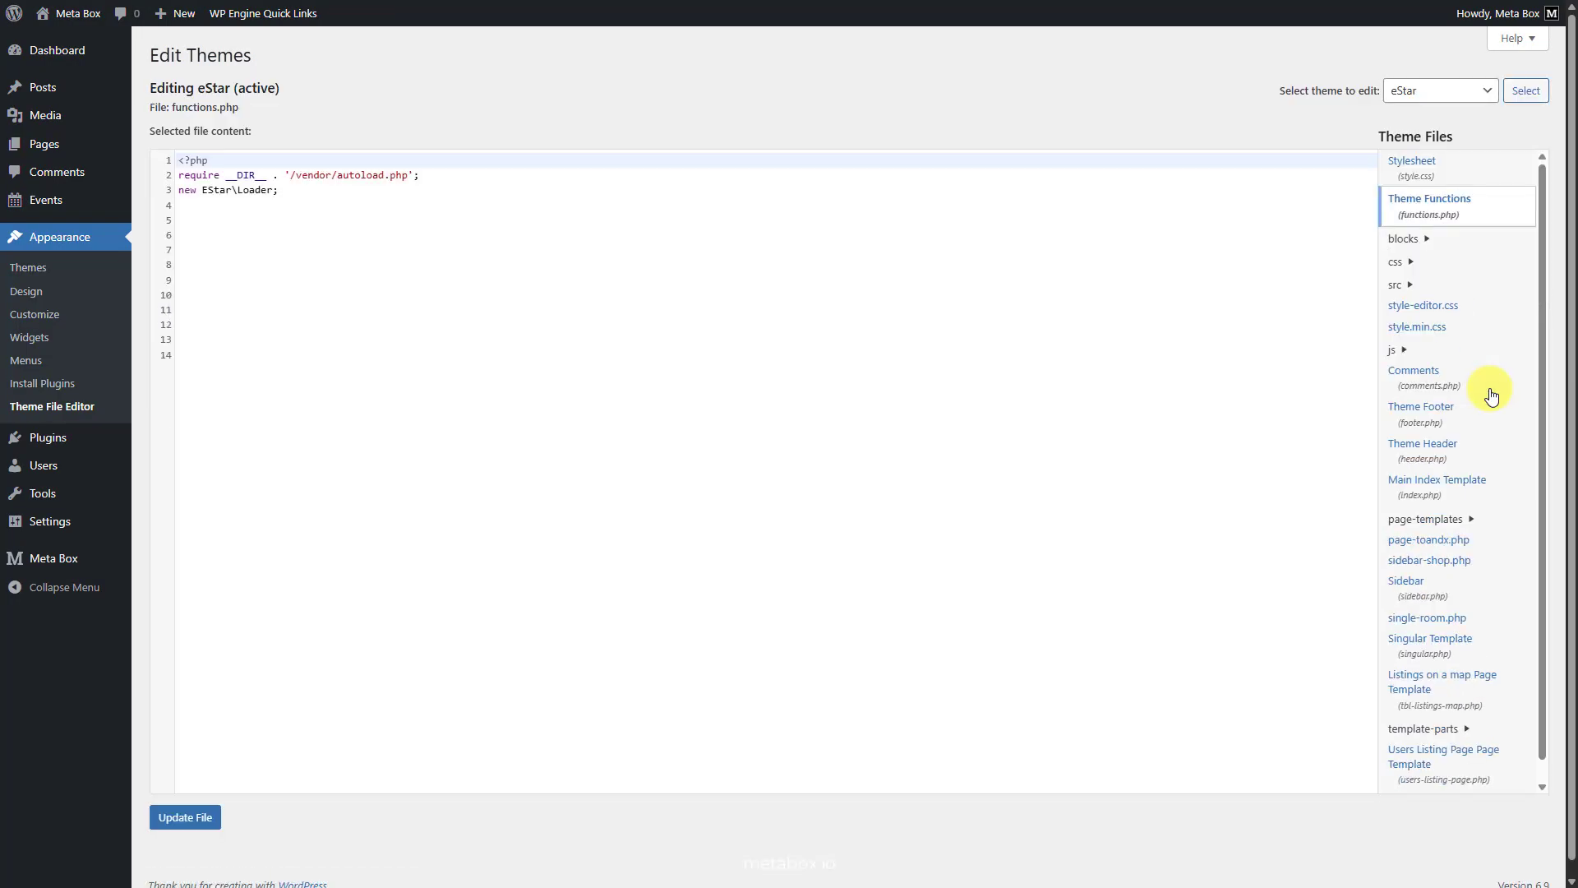
click(570, 239)
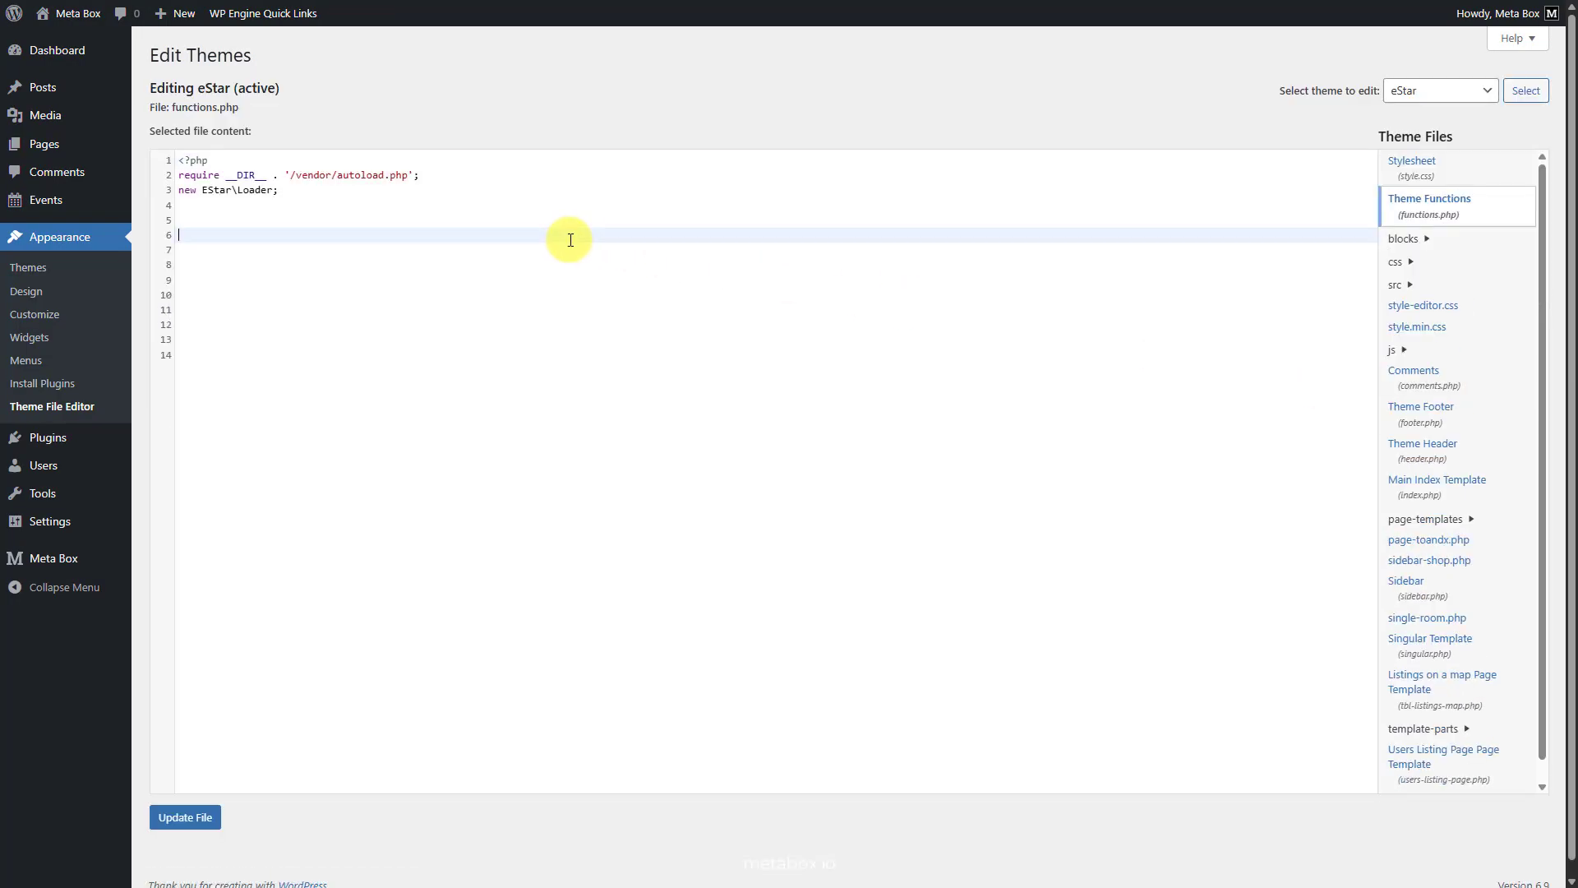
- Add an admin_init callback guarded by 'event_speaker_migrated' that queries 100 'event' posts having 'speaker' meta and loops over them, skipping empty or array values
text(add_action( 'admin_init', function () {)
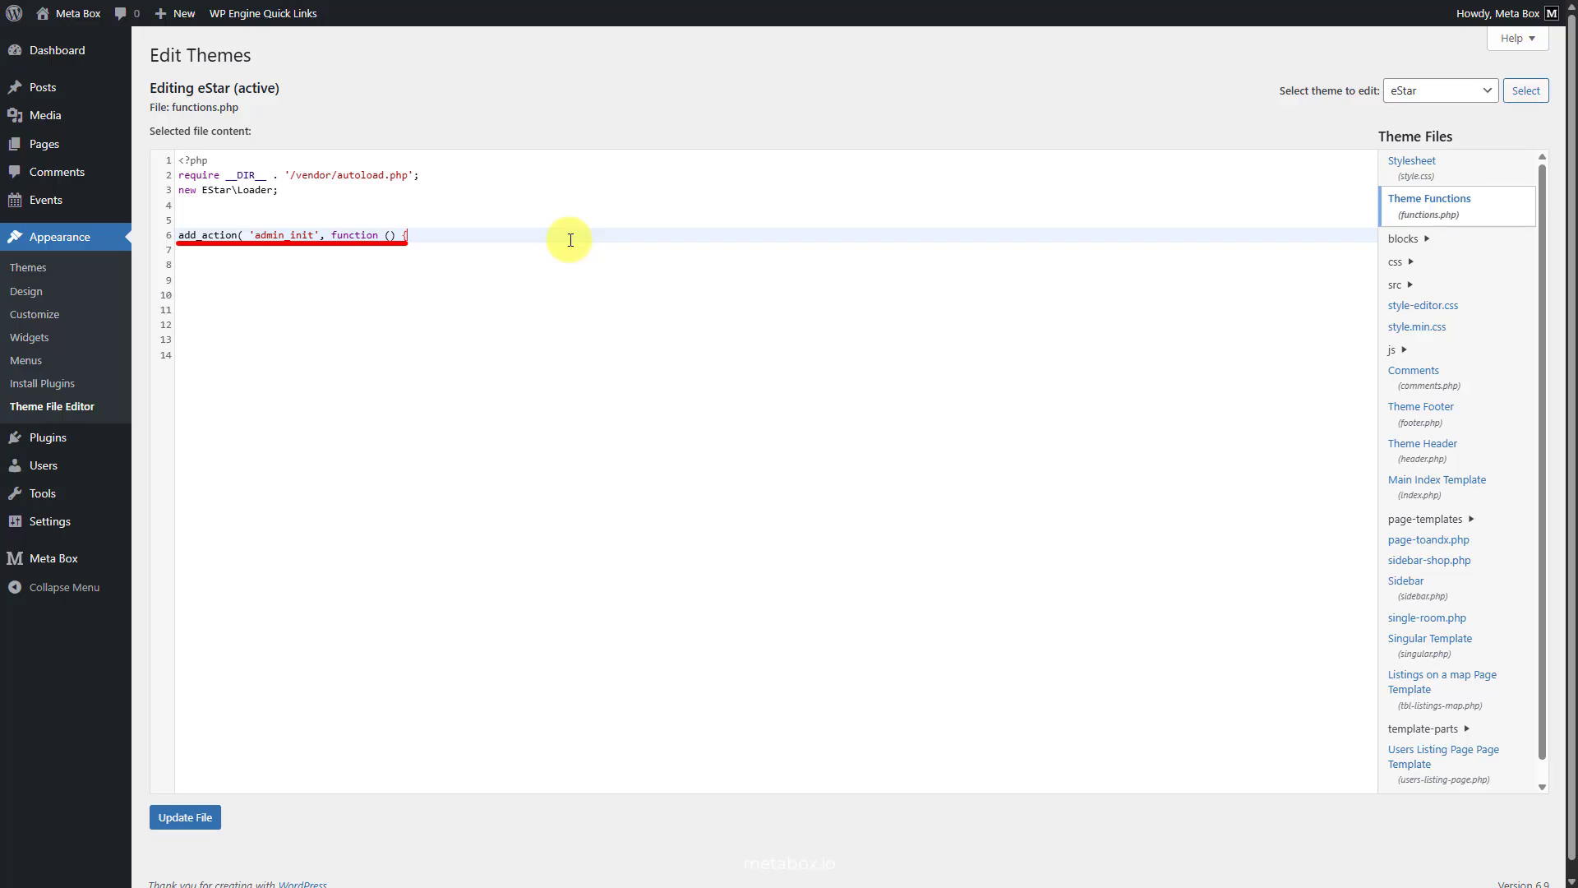
text(if ( get_option( 'event_speaker_migrated' ) ) {     return; })
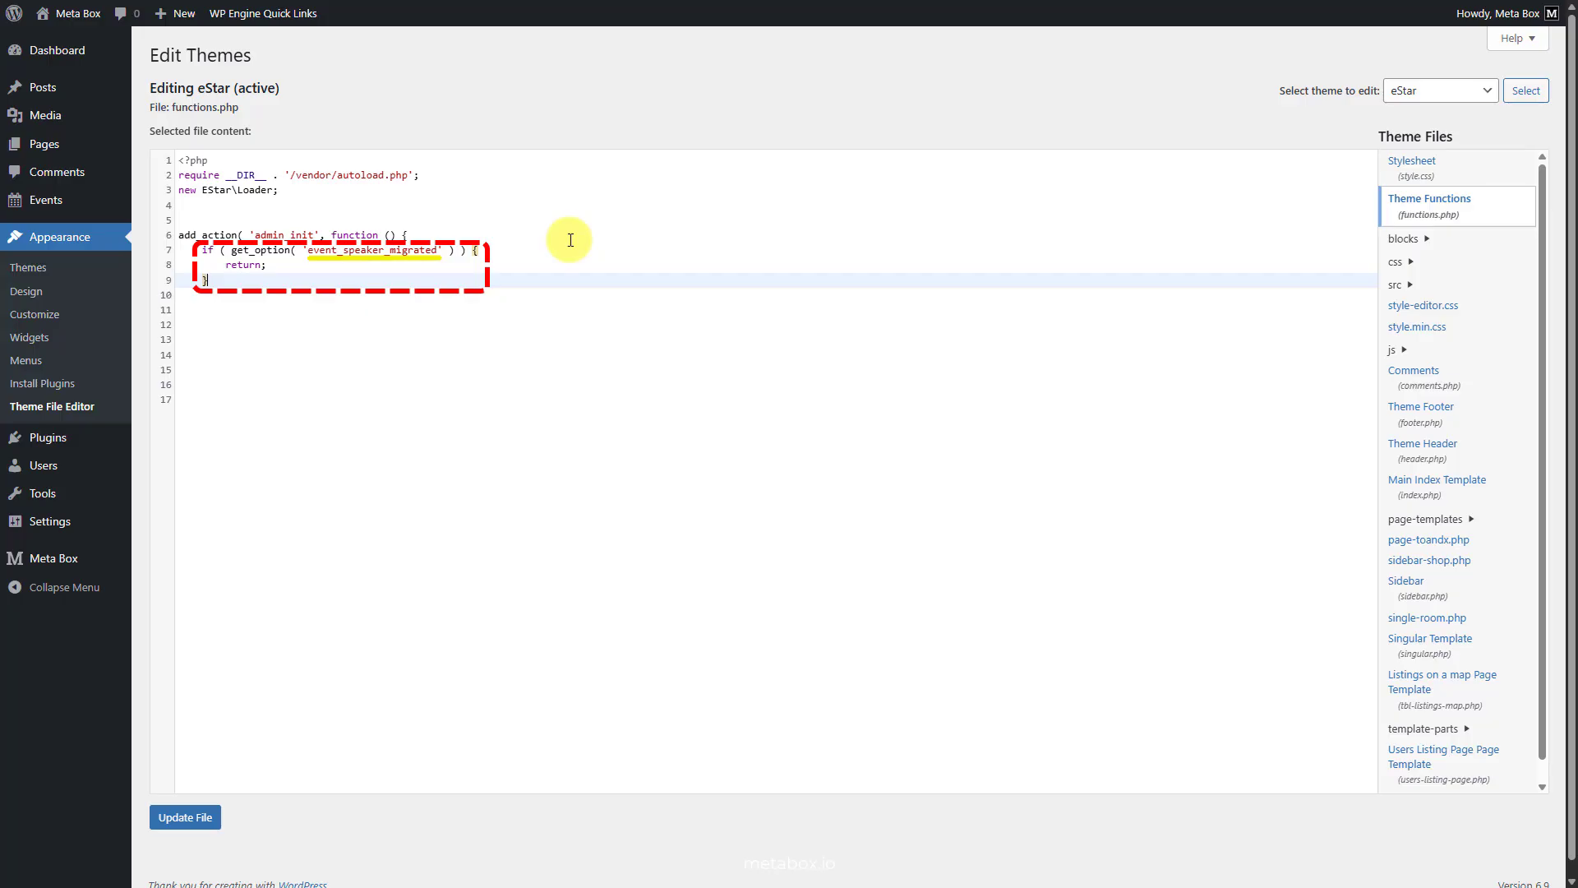
key(Return)
text($query = new WP_Query( [         'post_type'      => 'event',         'posts_per_page' => 100,         'post_status'    => 'any',         'meta_query'     => [             [                 'key'     => 'speaker',                 'compare' => 'EXISTS',             ],         ],     ] );)
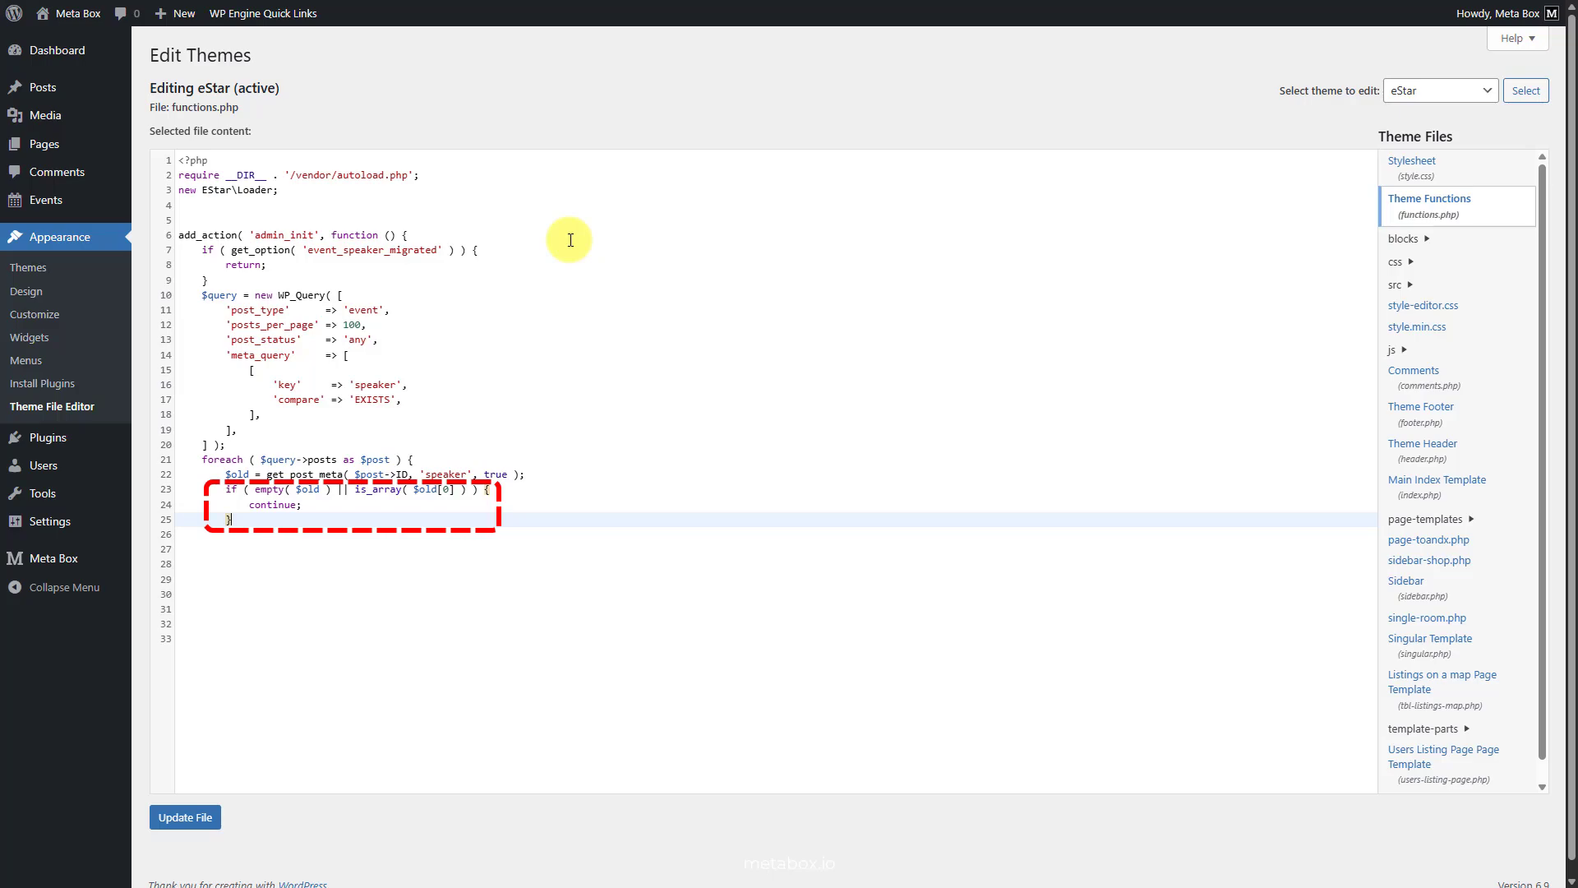
- Inside the posts loop, initialise $new as an empty array and fill it from $old with 'name' => $name and blank 'title' and 'avatar' values
key(Return)
text($new = [];)
key(Return)
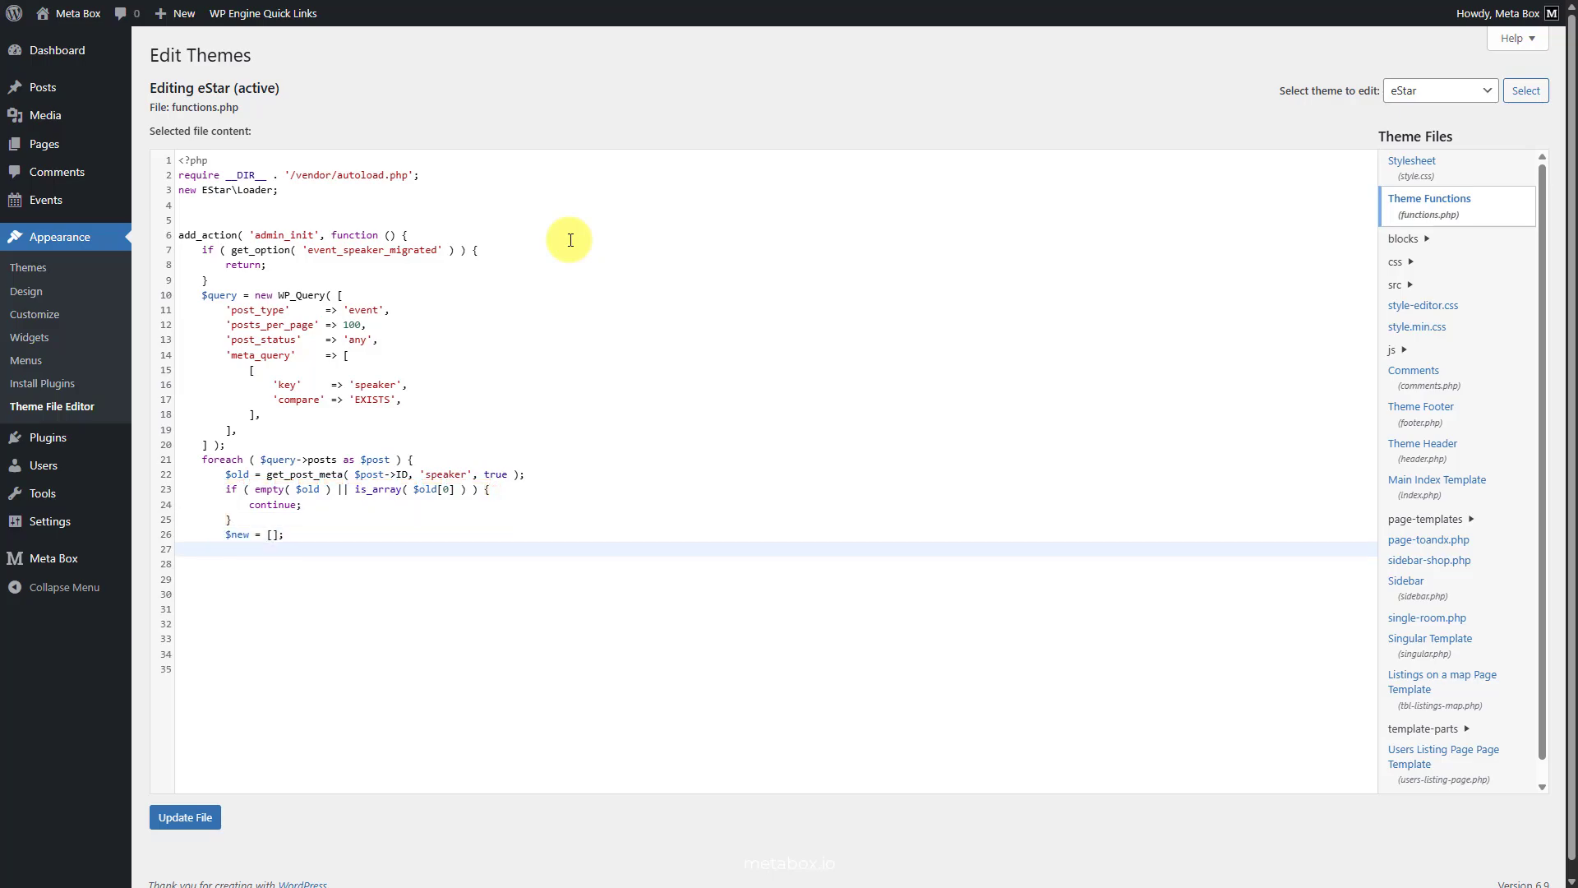
text(foreach ( $old as $name ) { 			$new[] = [ 				'name'   => $name, 				'title'  => '', 				'avatar' => '', 			]; 		})
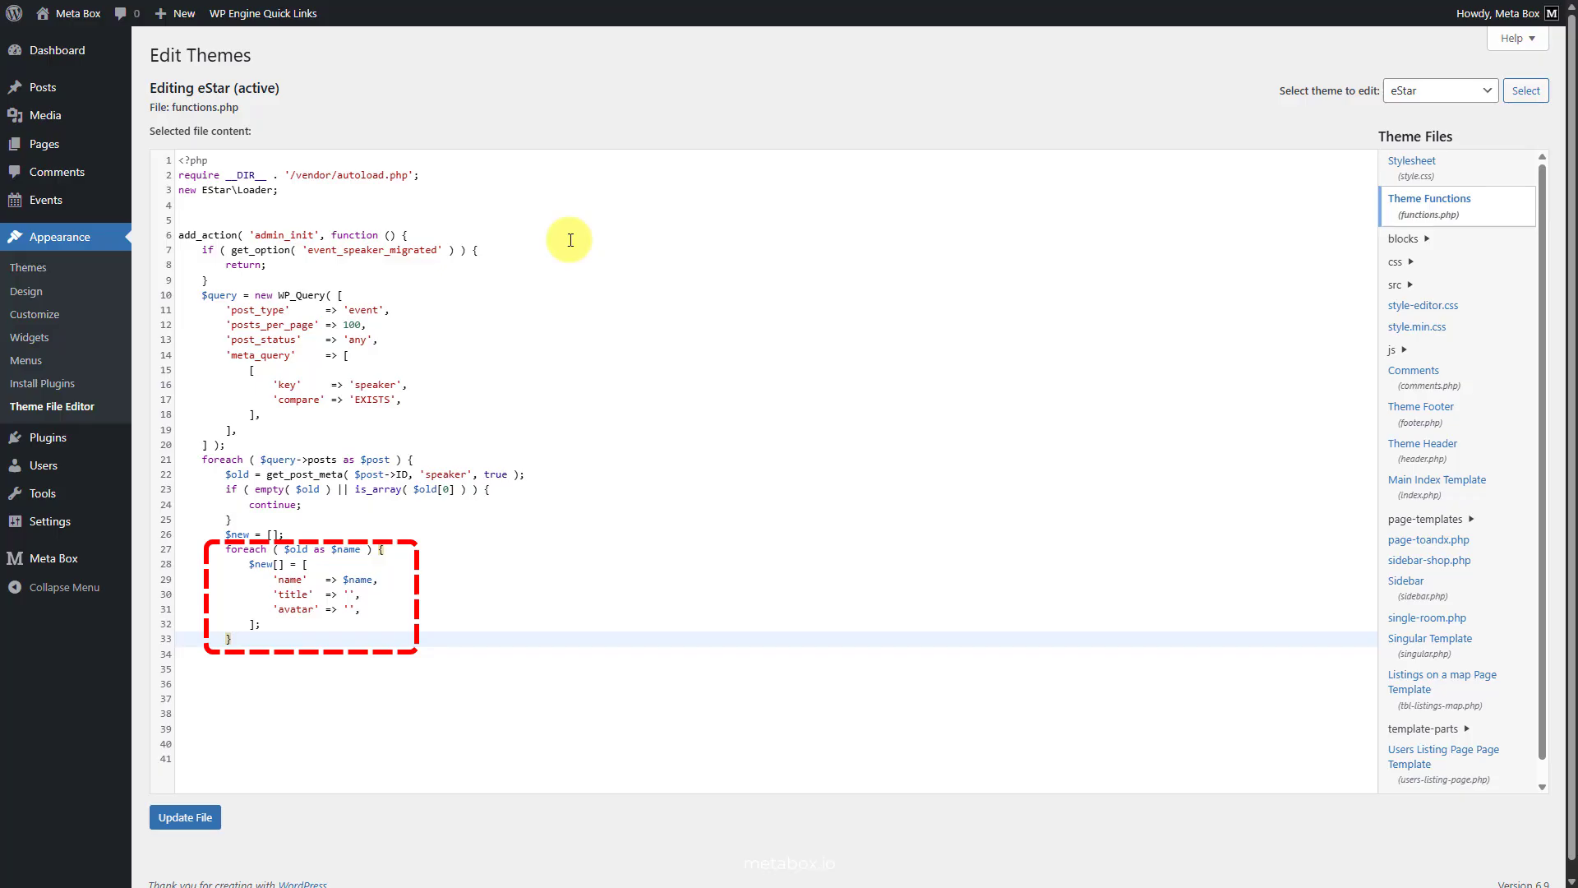
- Write $new back to each post's 'speaker' meta with update_post_meta and close the posts loop
key(Return)
text(update_post_meta( $post->ID, 'speaker', $new );)
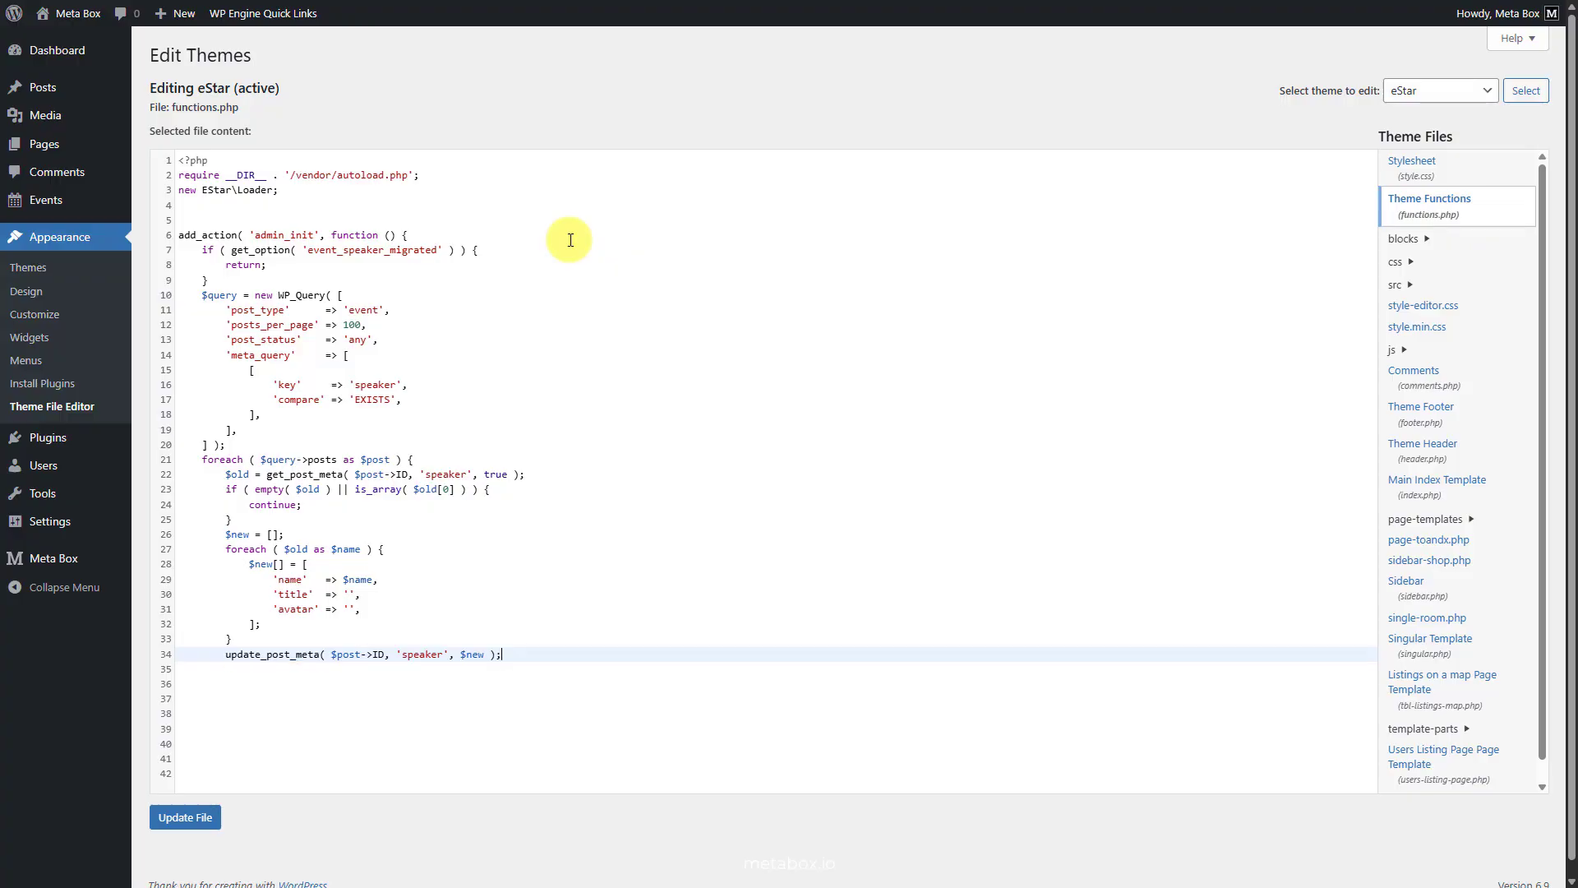
key(Return)
text(})
key(Return)
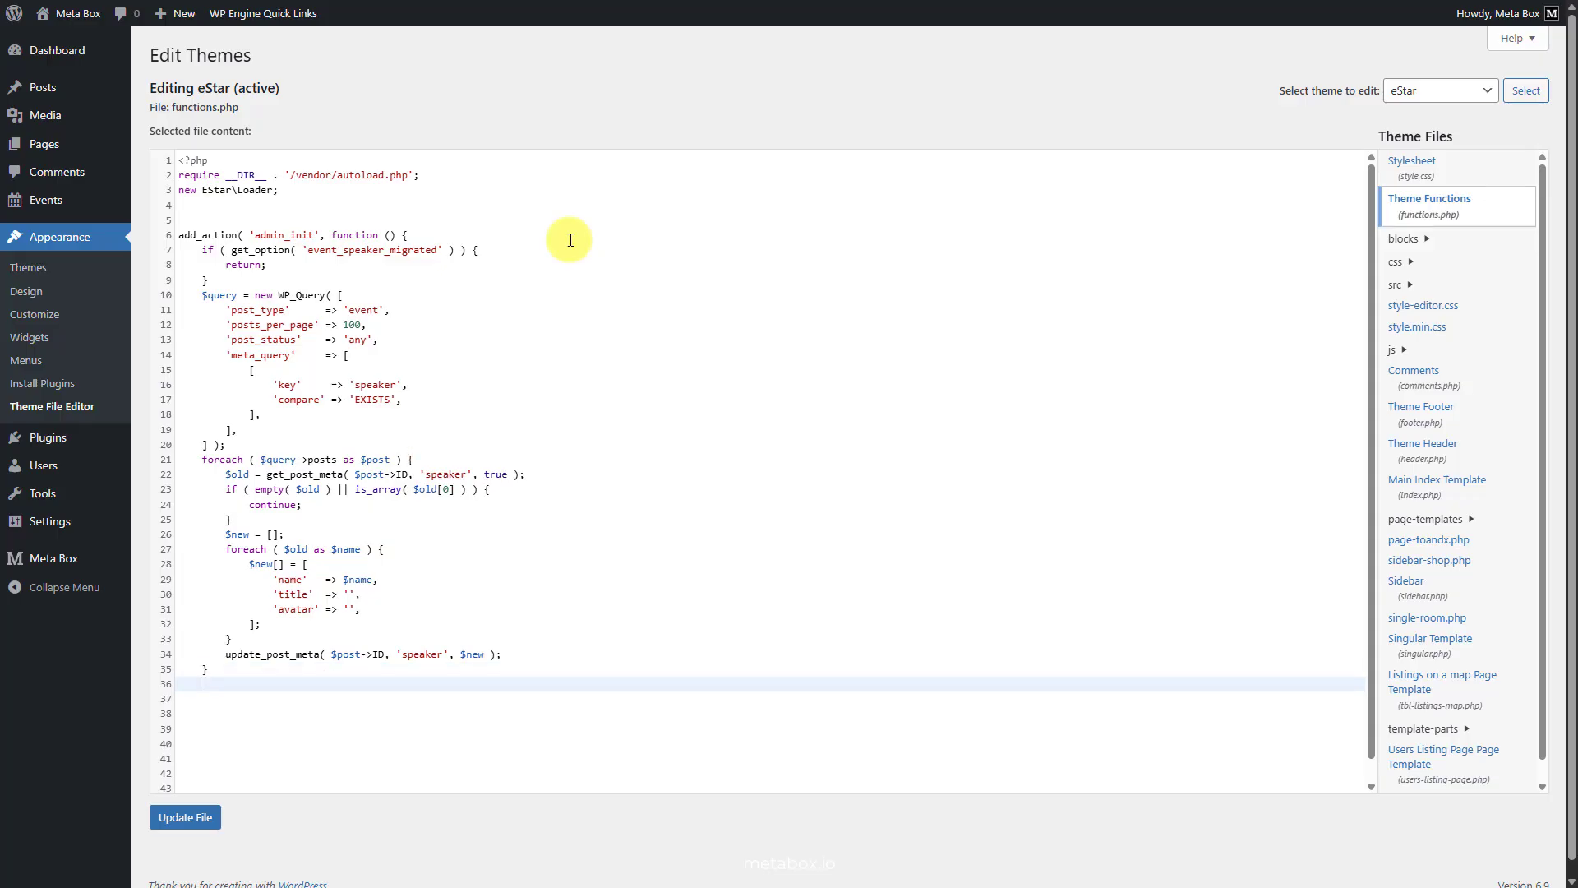
- Set the 'event_speaker_migrated' option to true at the end of the callback, close it and save functions.php
text(update_option( 'event_speaker_migrated', true );)
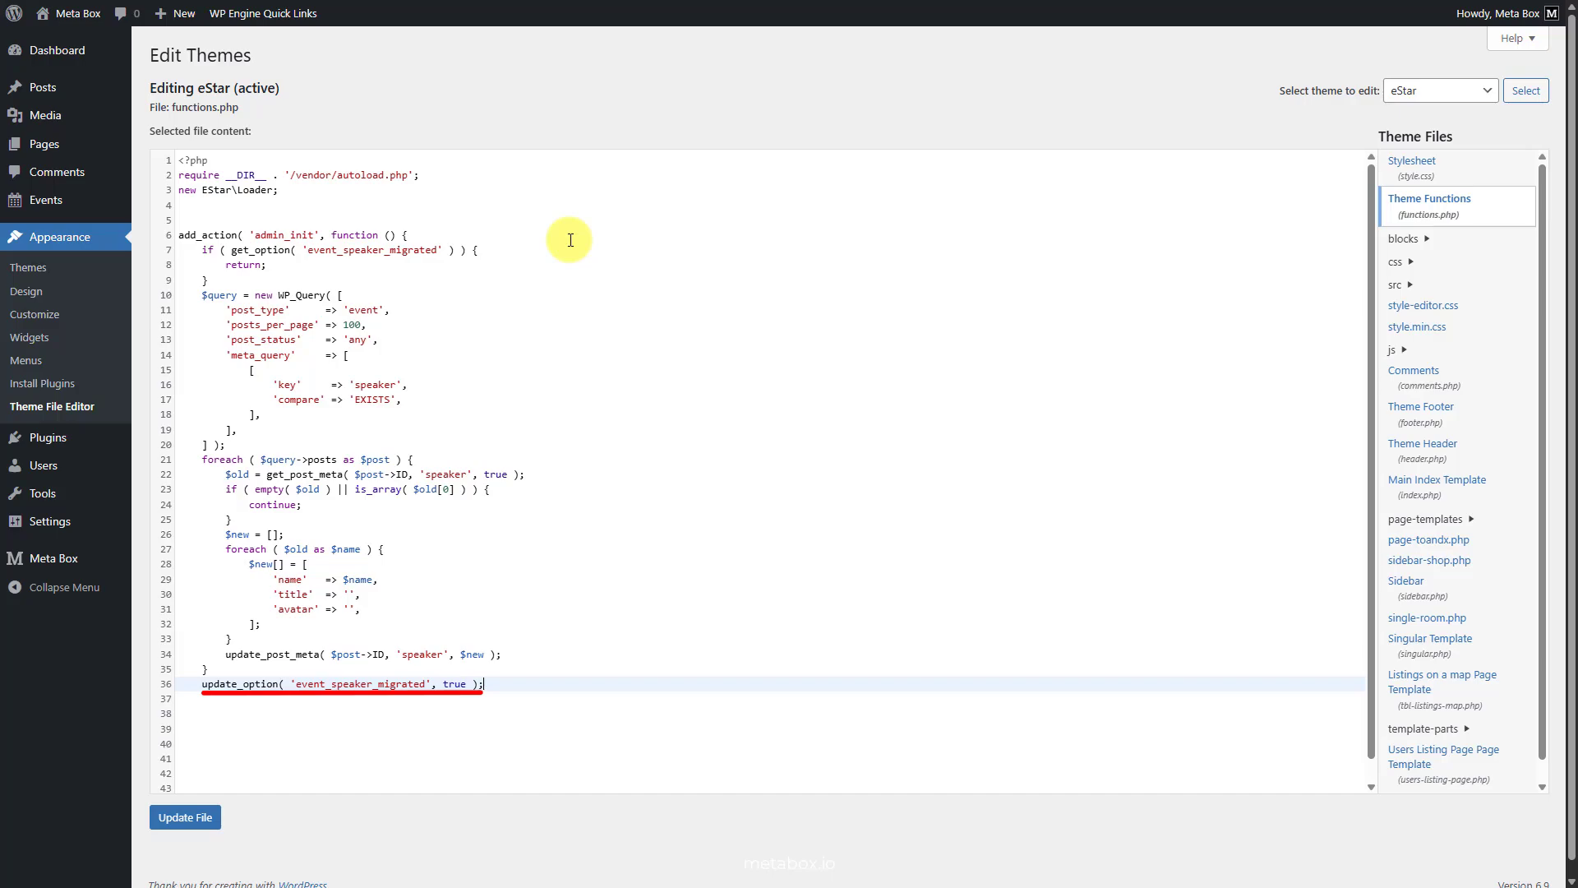
key(Return)
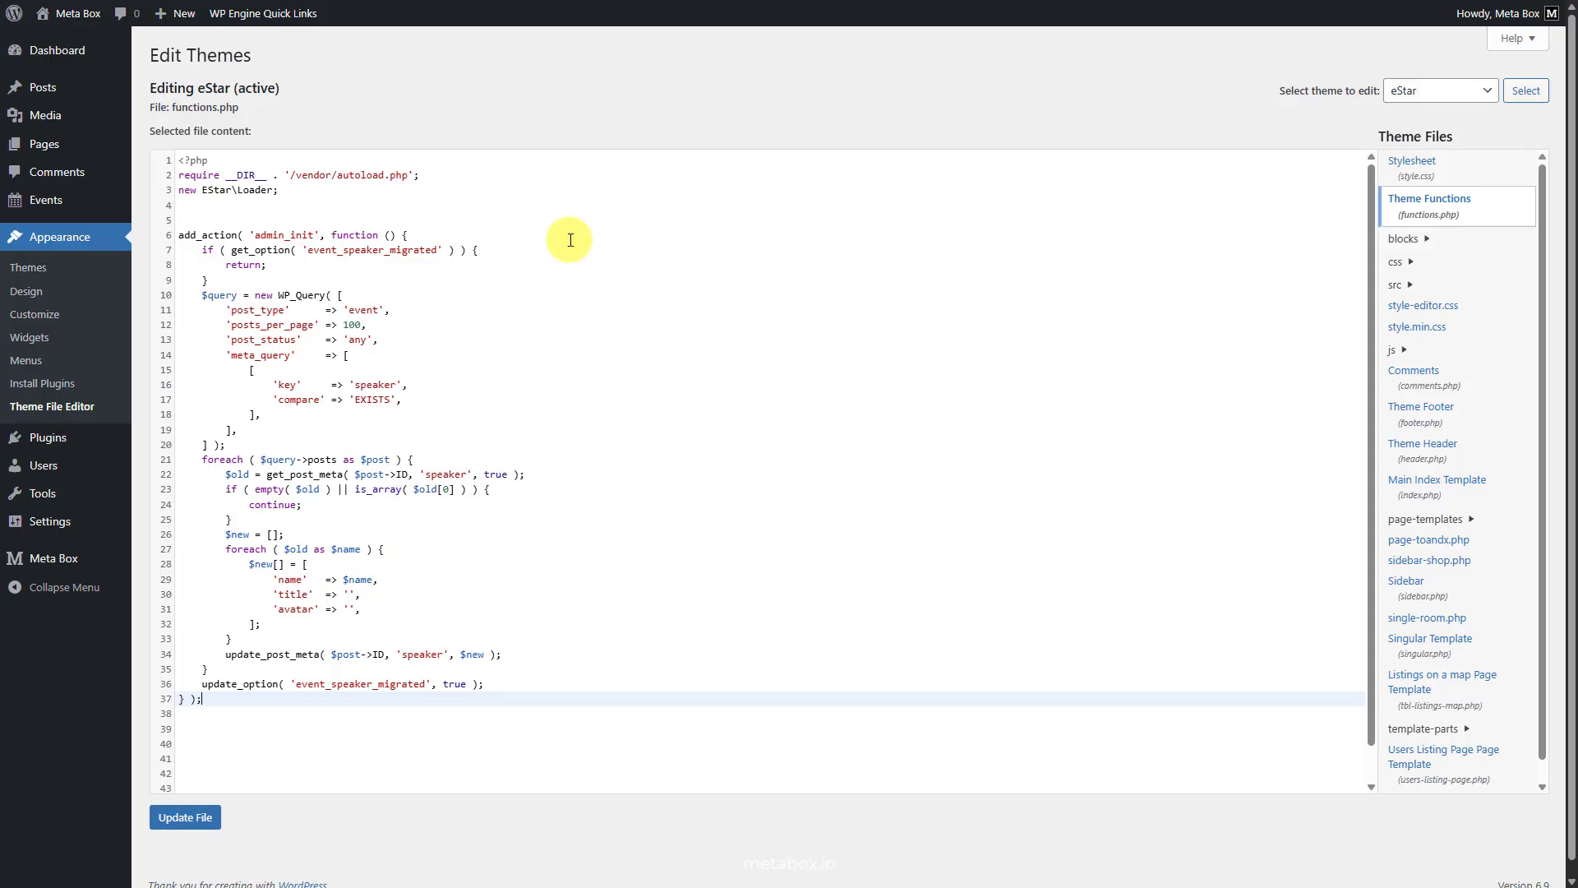
click(206, 817)
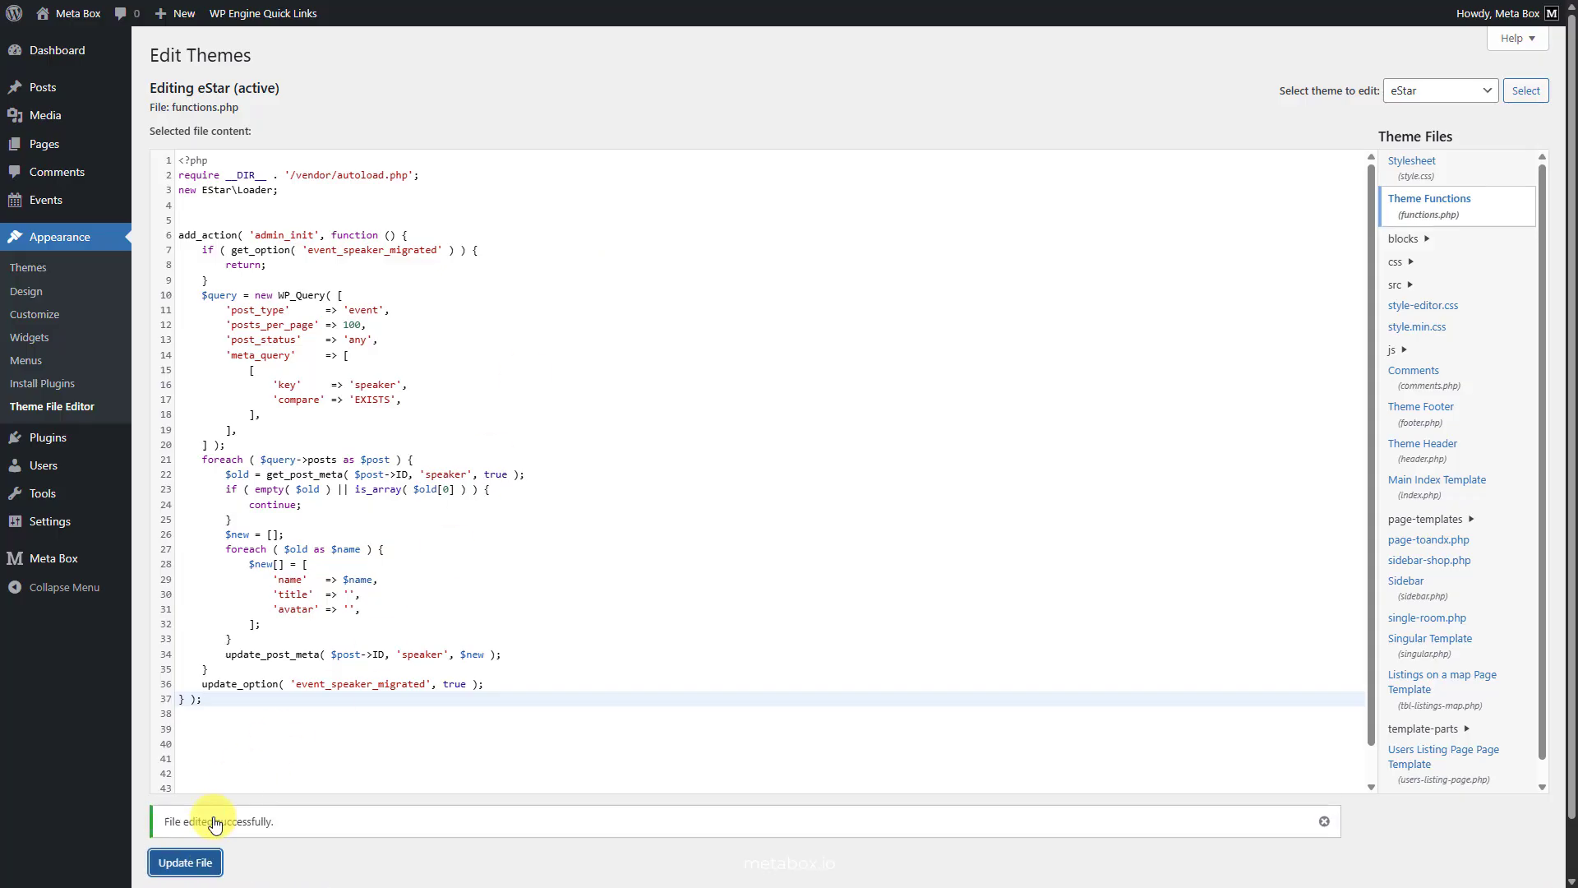